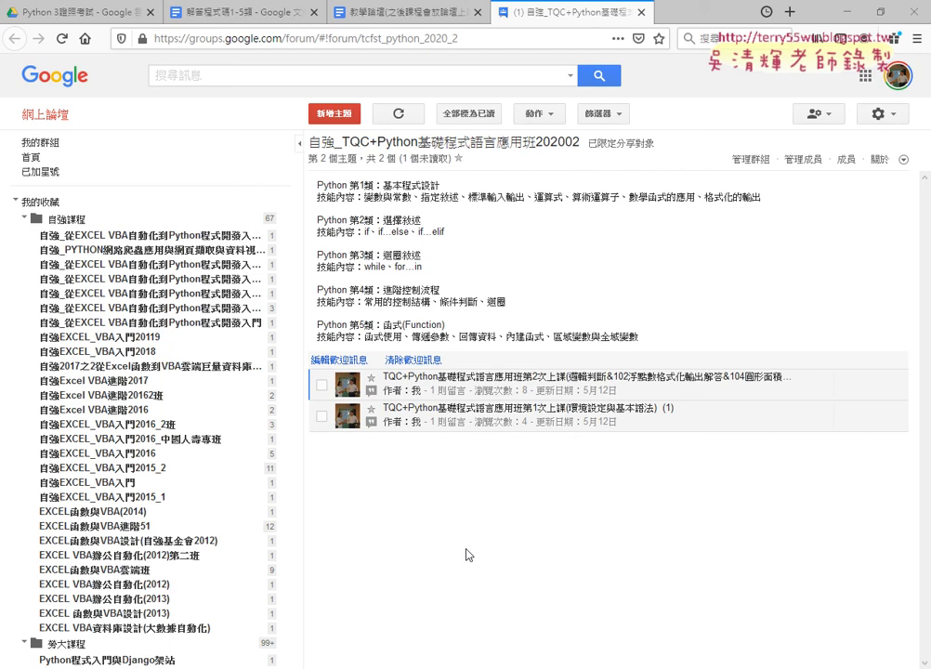
Check the first topic thread and the class forum link in the instructions document
left_click(483, 394)
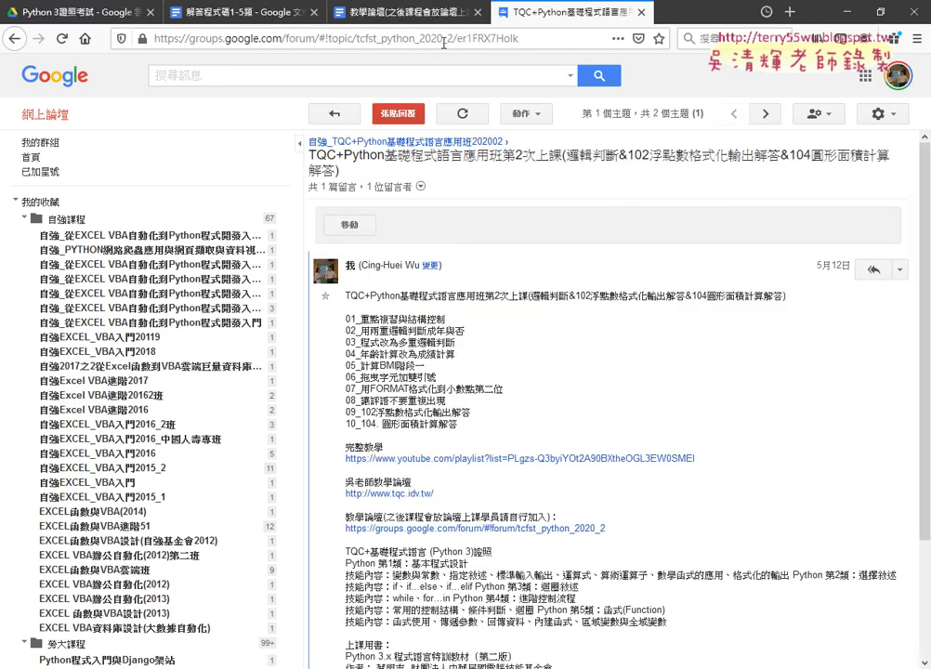
left_click(409, 13)
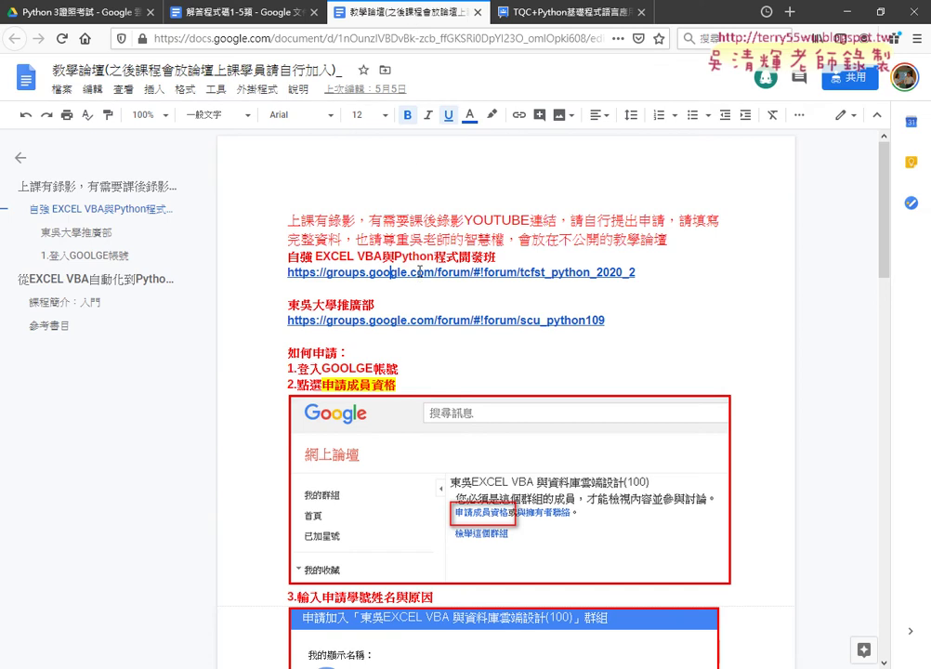
left_click(420, 272)
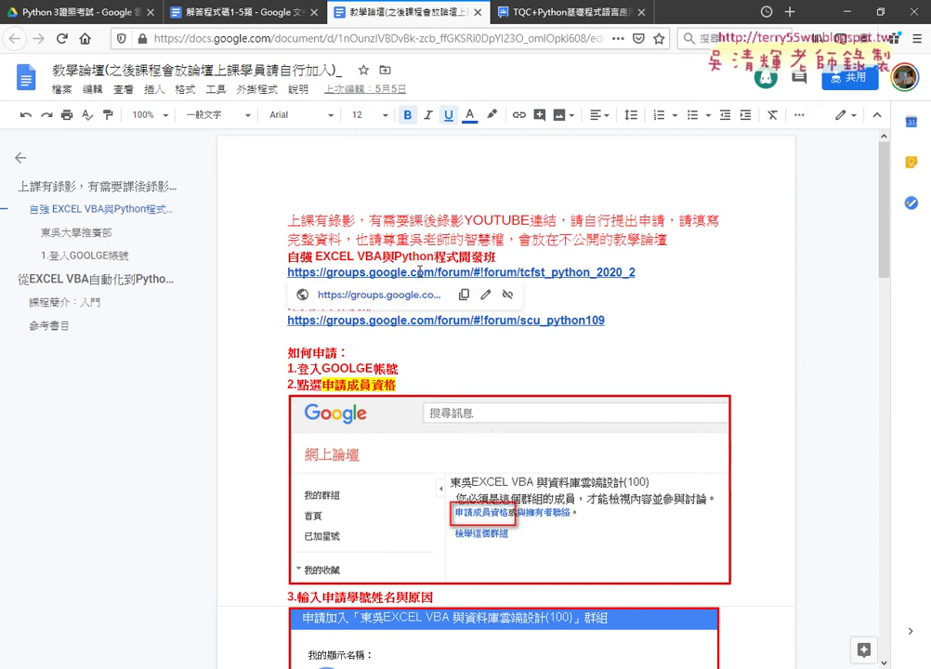
left_click(521, 13)
key("alt+Left")
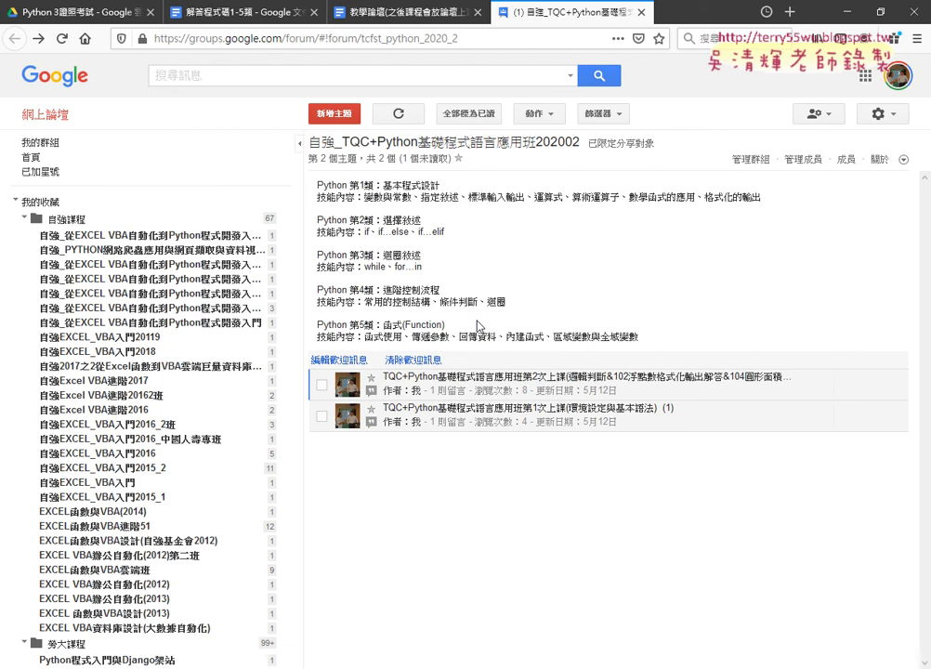
Open the second-session thread and highlight its ten lesson topics, including 結構控制
left_click(474, 386)
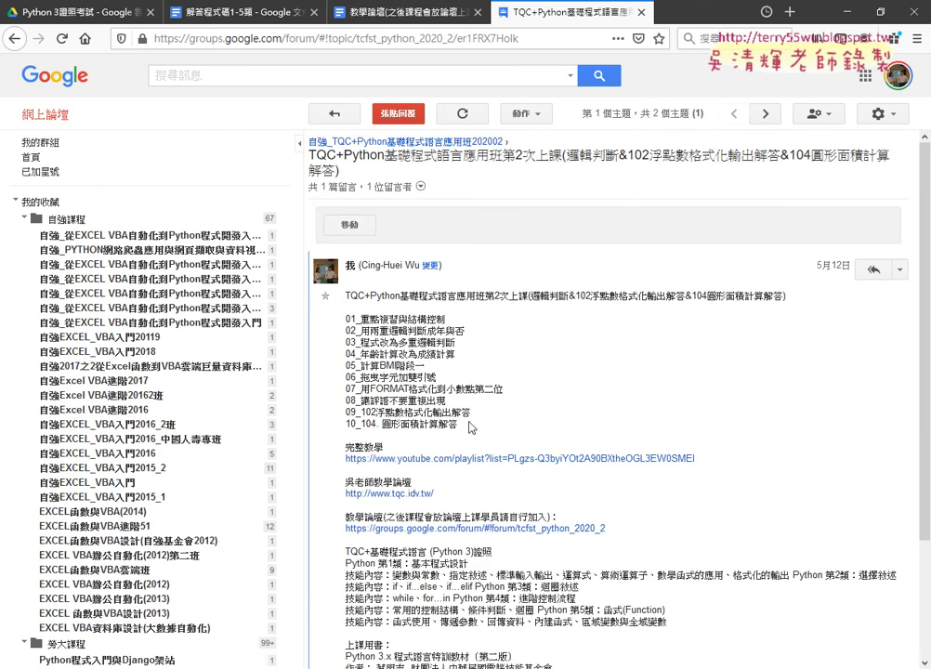
left_click_drag(458, 425, 335, 326)
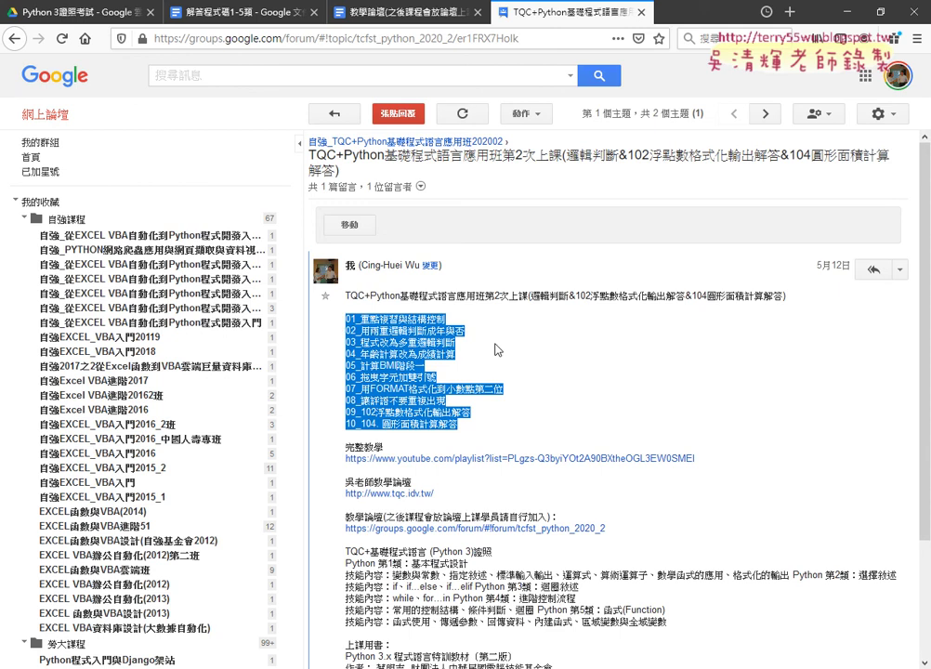
left_click(407, 316)
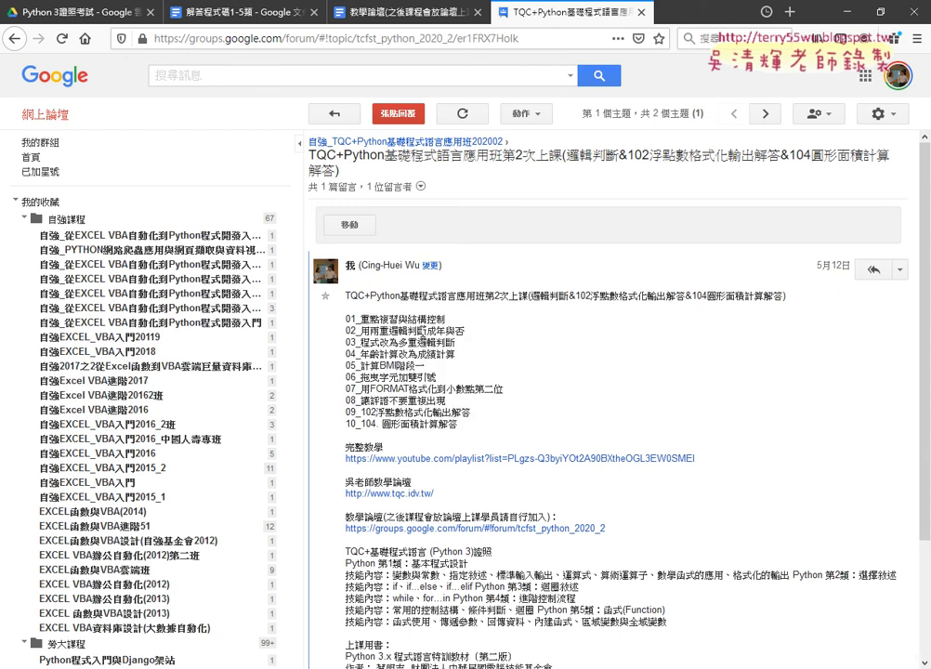
left_click_drag(407, 318, 446, 318)
left_click(445, 317)
left_click_drag(370, 331, 464, 332)
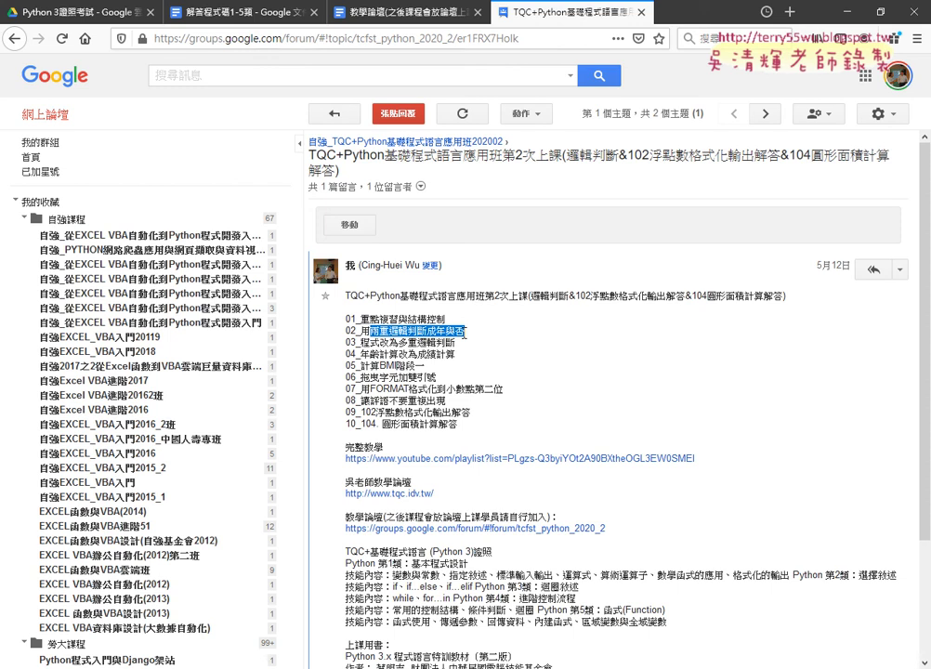
left_click_drag(464, 332, 471, 341)
left_click_drag(500, 324, 501, 338)
mouse_move(512, 324)
left_mouse_down()
mouse_move(513, 338)
mouse_move(535, 340)
left_mouse_up()
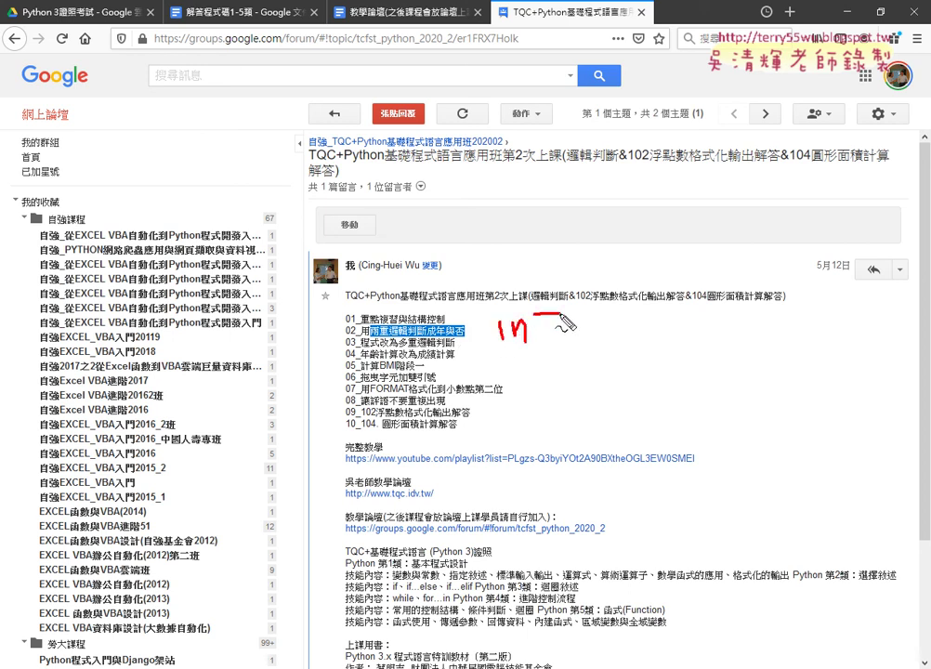
mouse_move(550, 298)
left_mouse_down()
mouse_move(554, 344)
mouse_move(564, 309)
mouse_move(565, 355)
left_mouse_up()
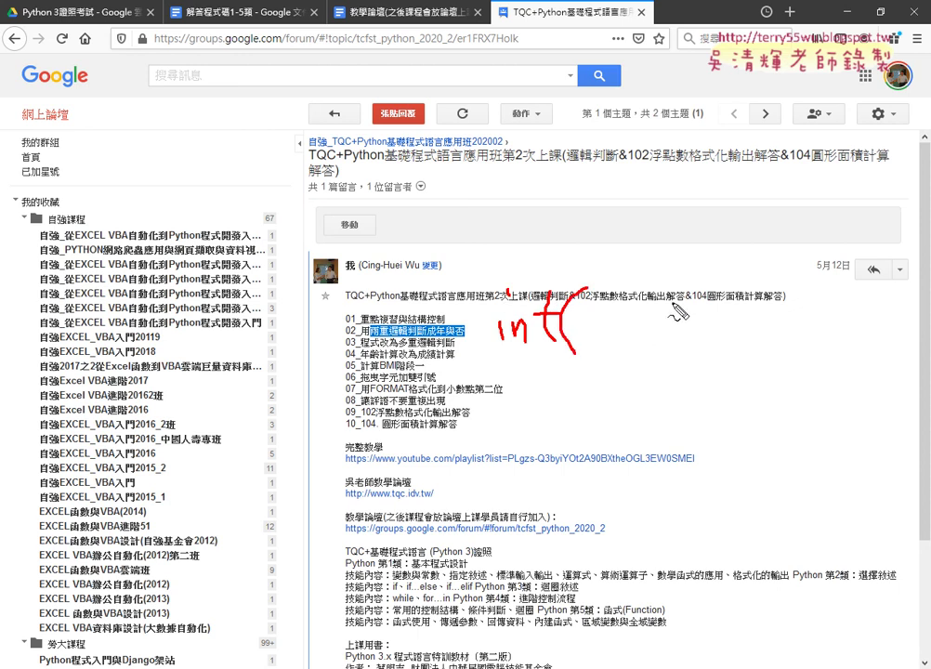
left_click_drag(587, 290, 581, 357)
left_click_drag(669, 304, 671, 331)
mouse_move(534, 364)
left_mouse_down()
mouse_move(526, 401)
mouse_move(539, 380)
mouse_move(541, 399)
mouse_move(571, 381)
mouse_move(583, 395)
left_mouse_up()
mouse_move(573, 374)
left_mouse_down()
mouse_move(595, 372)
mouse_move(609, 397)
left_mouse_up()
left_click_drag(658, 367, 661, 398)
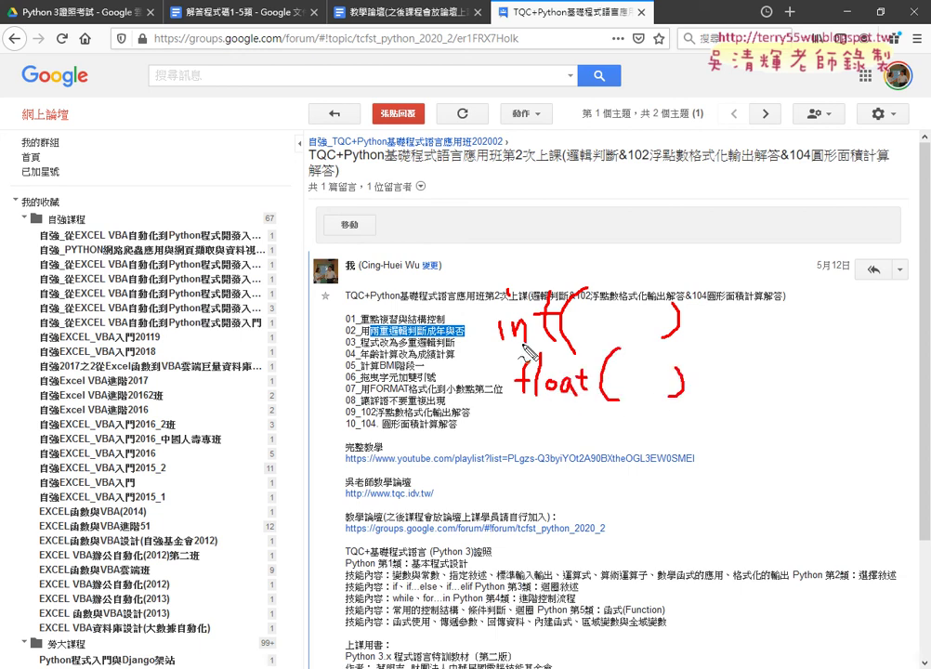
left_click_drag(517, 403, 591, 400)
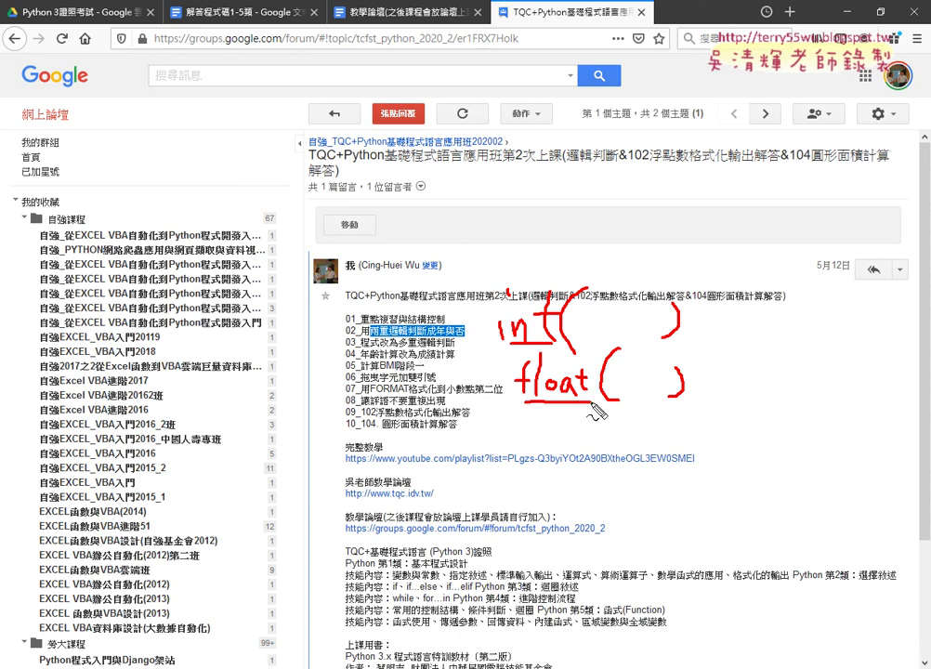
mouse_move(539, 432)
left_mouse_down()
mouse_move(560, 440)
mouse_move(580, 424)
mouse_move(591, 446)
mouse_move(604, 447)
left_mouse_up()
left_click_drag(638, 409, 635, 447)
left_click_drag(690, 405, 692, 441)
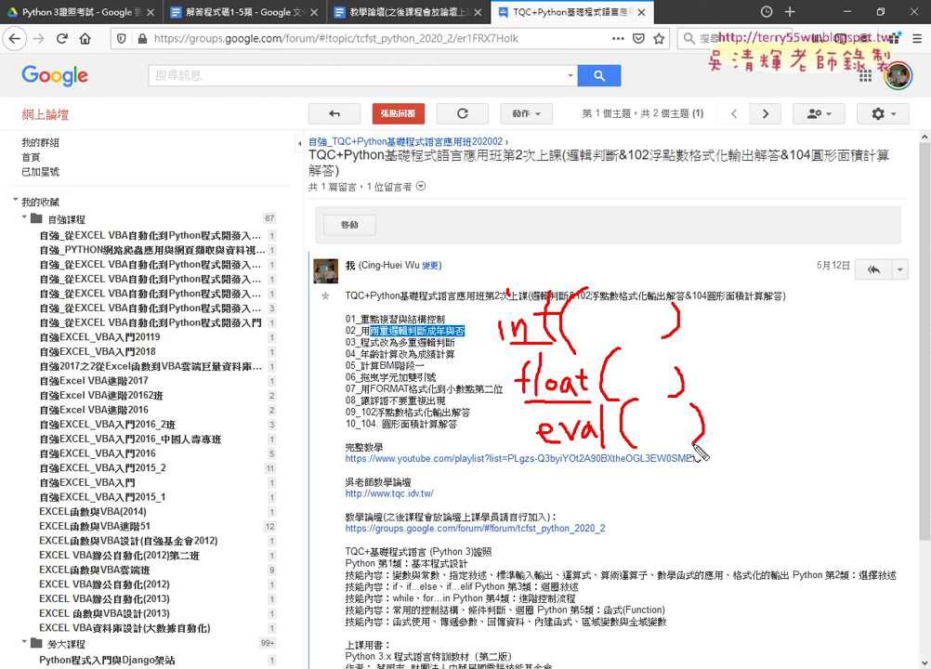
left_click_drag(539, 457, 716, 457)
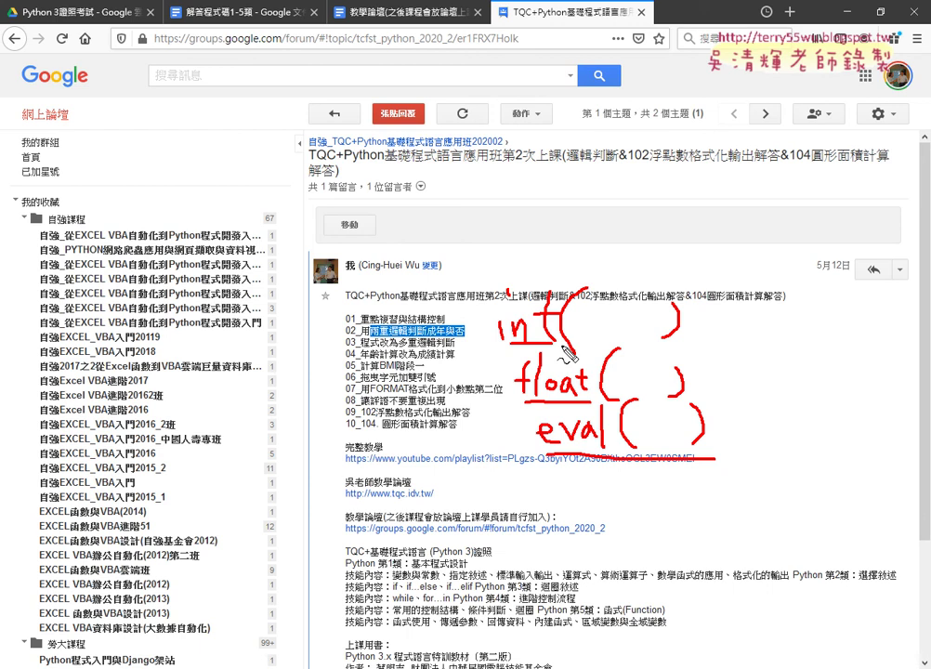
key("Escape")
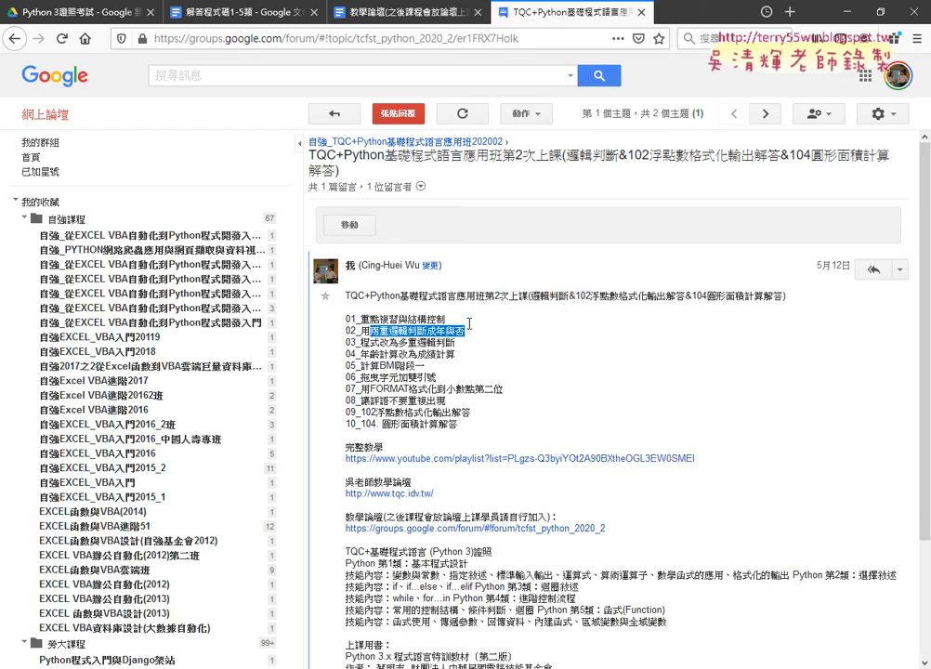
double_click(369, 365)
left_click_drag(370, 365, 397, 366)
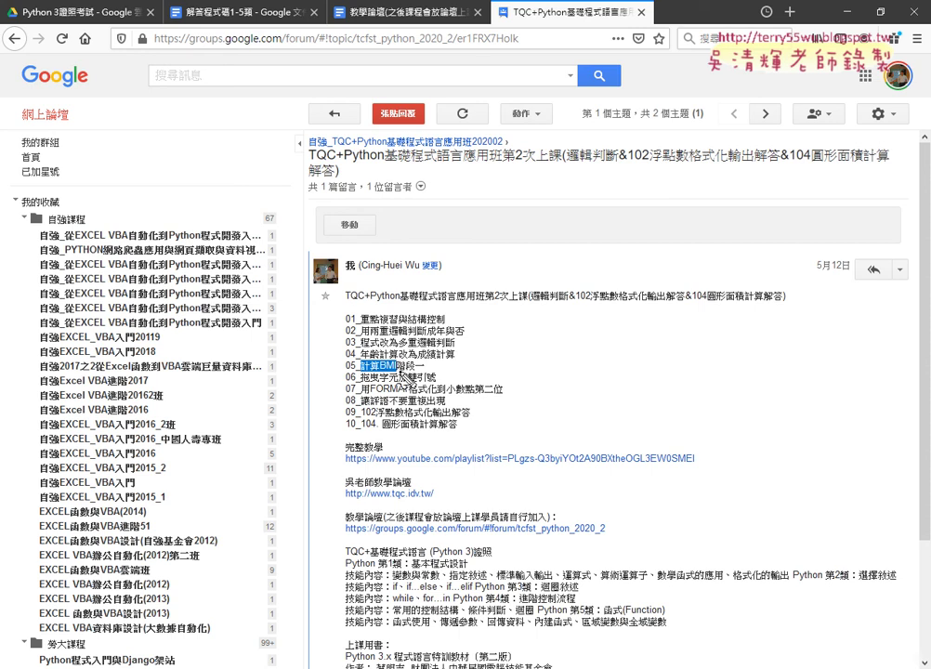
left_click_drag(372, 396, 415, 401)
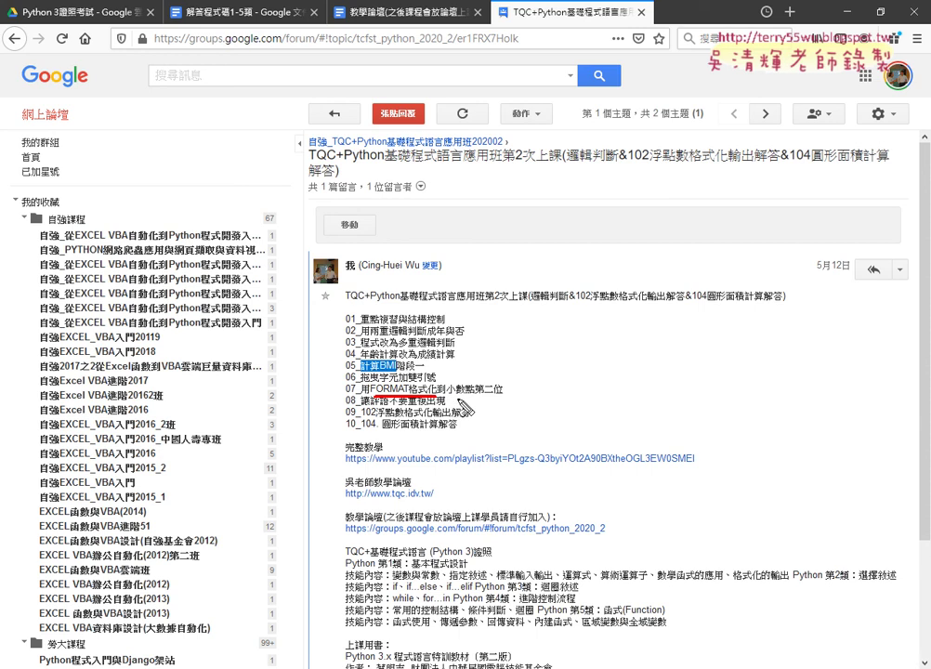
left_click_drag(441, 398, 509, 398)
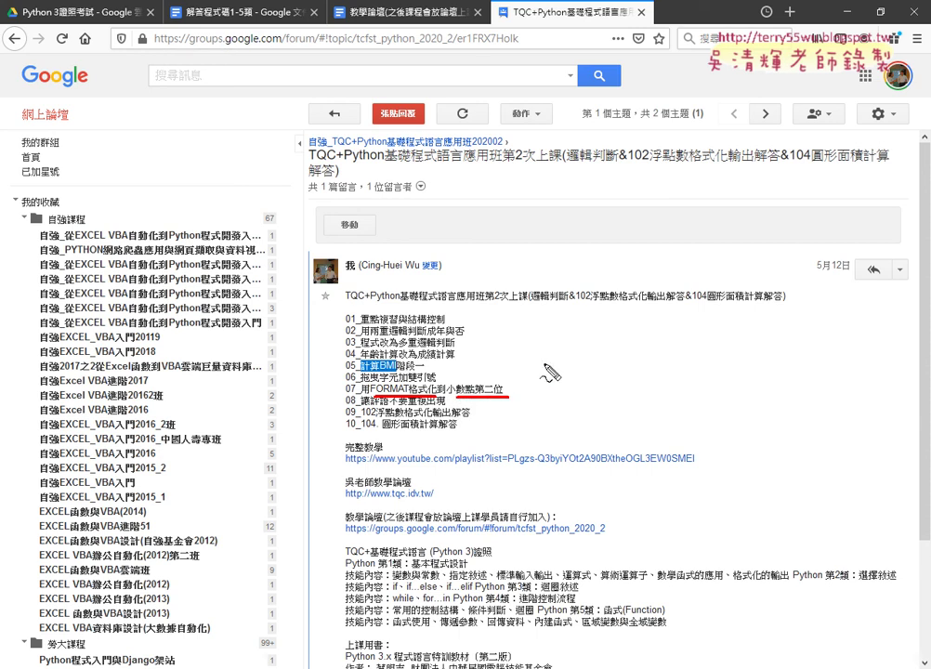
left_click_drag(530, 337, 542, 346)
left_click_drag(650, 339, 662, 358)
mouse_move(579, 343)
left_mouse_down()
mouse_move(575, 370)
mouse_move(599, 372)
left_mouse_up()
left_click(676, 375)
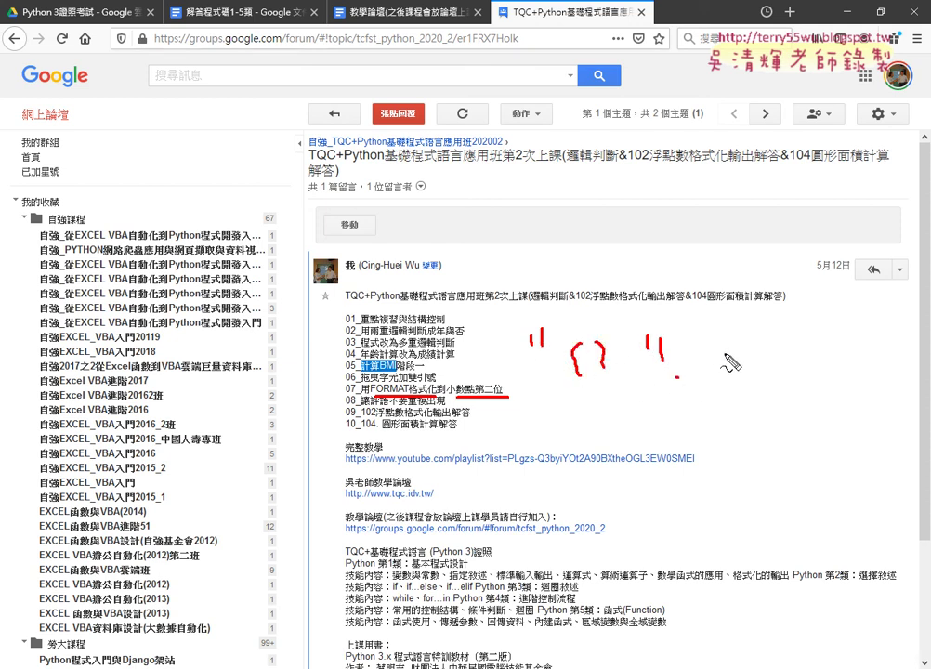
left_click_drag(754, 331, 752, 371)
mouse_move(809, 337)
left_mouse_down()
mouse_move(815, 381)
mouse_move(805, 369)
left_mouse_up()
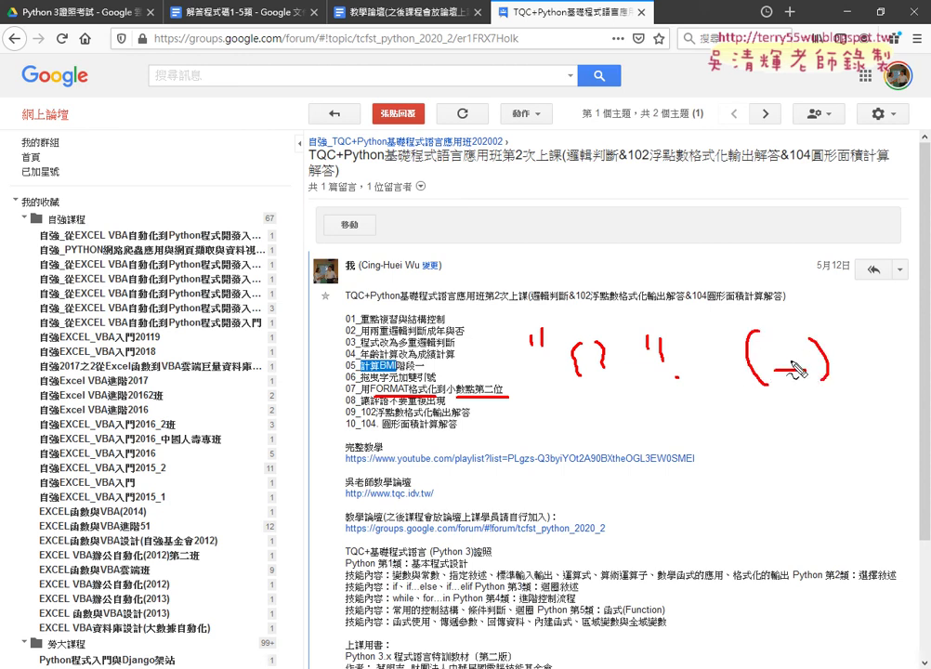
mouse_move(785, 327)
left_mouse_down()
mouse_move(607, 342)
mouse_move(622, 327)
left_mouse_up()
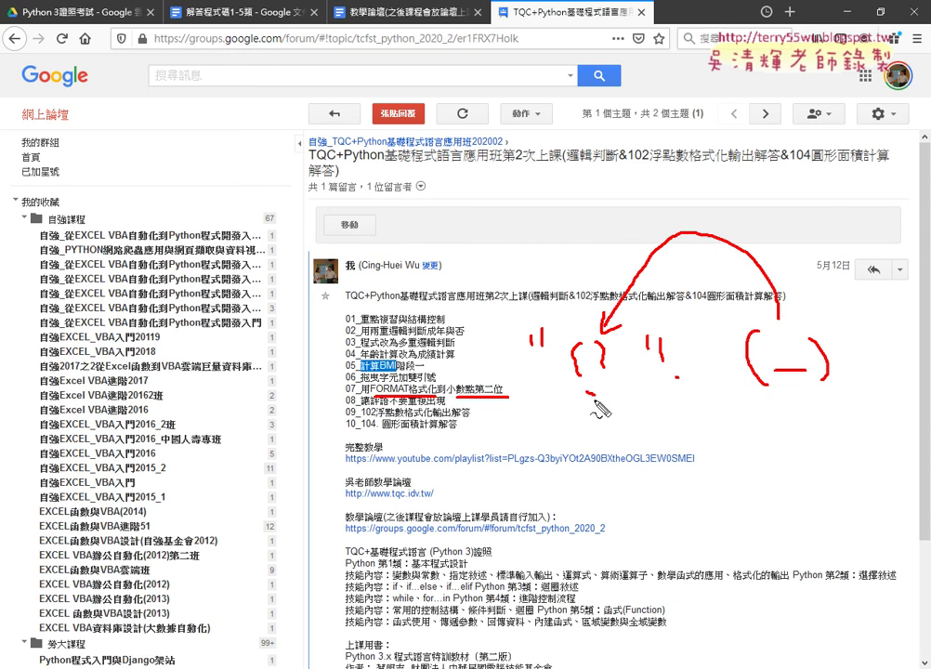
left_click_drag(588, 381, 590, 392)
mouse_move(588, 407)
left_mouse_down()
mouse_move(608, 420)
mouse_move(640, 417)
left_mouse_up()
mouse_move(667, 381)
left_mouse_down()
mouse_move(652, 419)
mouse_move(662, 402)
left_mouse_up()
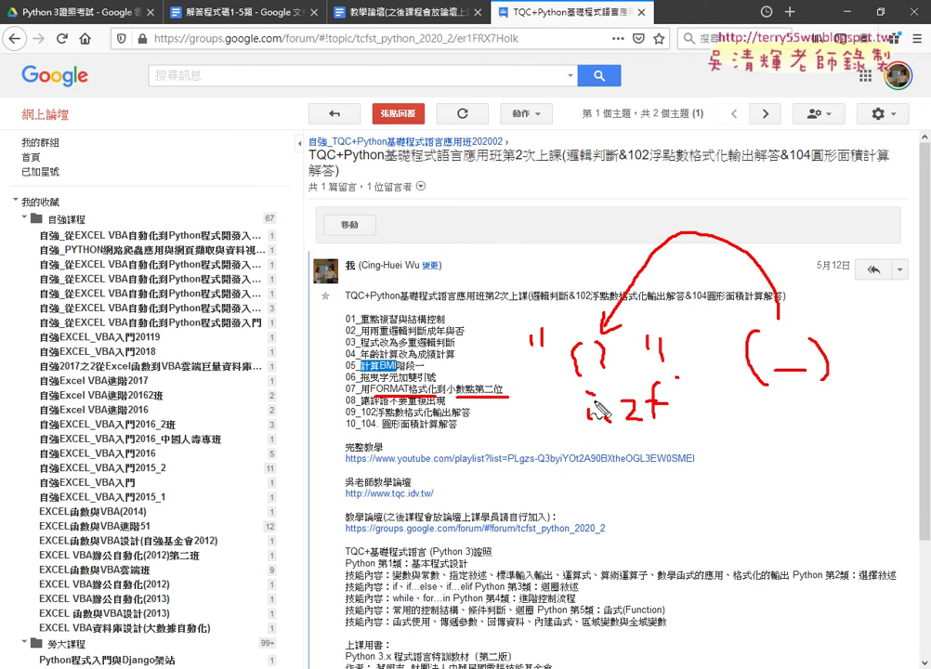
mouse_move(613, 392)
left_mouse_down()
mouse_move(599, 420)
mouse_move(661, 432)
left_mouse_up()
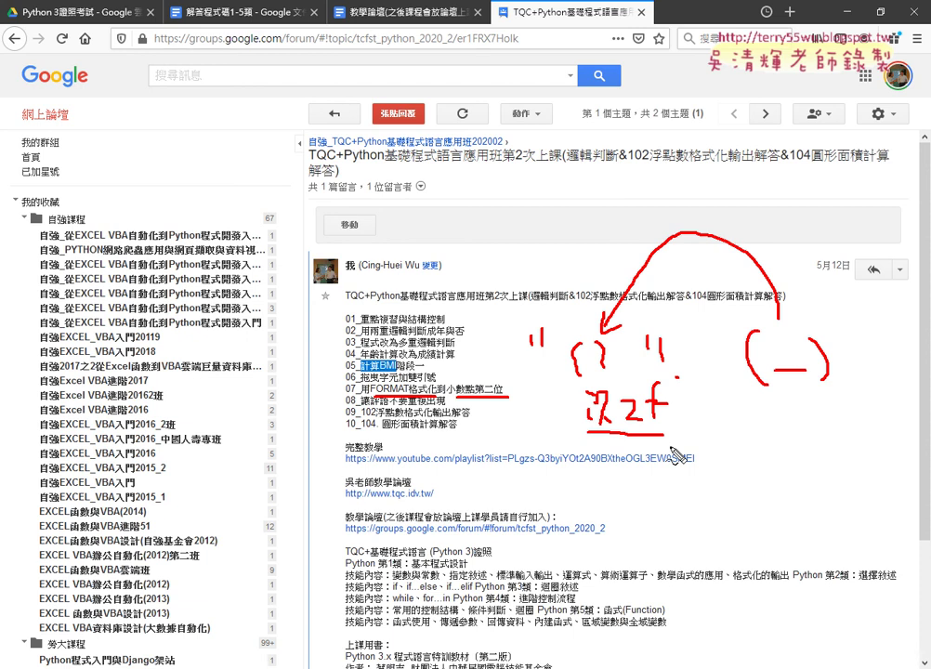
key("Escape")
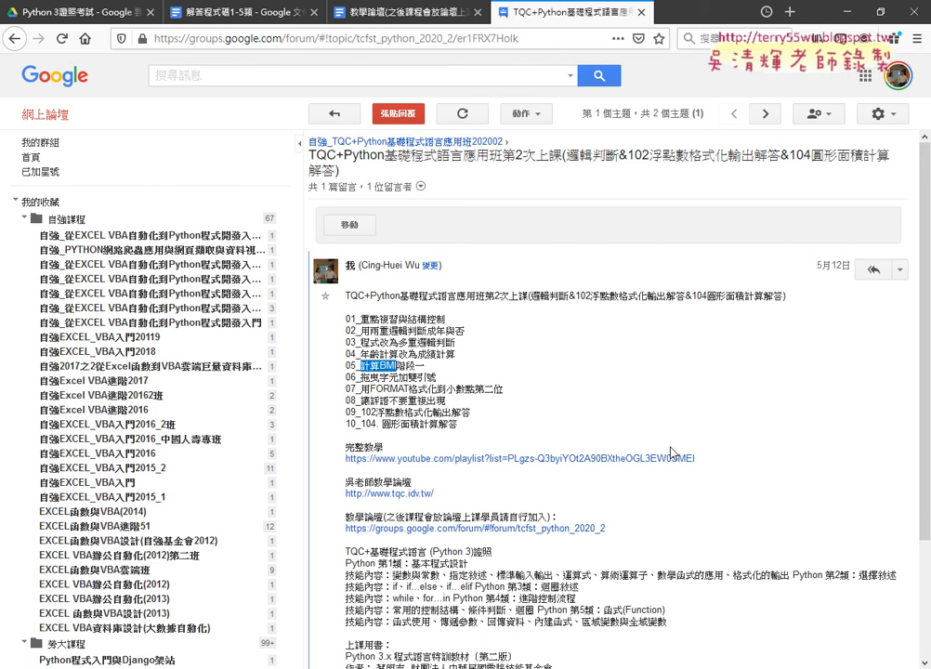
Follow the post's YouTube link to the ten-video lesson playlist and scroll through it
left_click(617, 460)
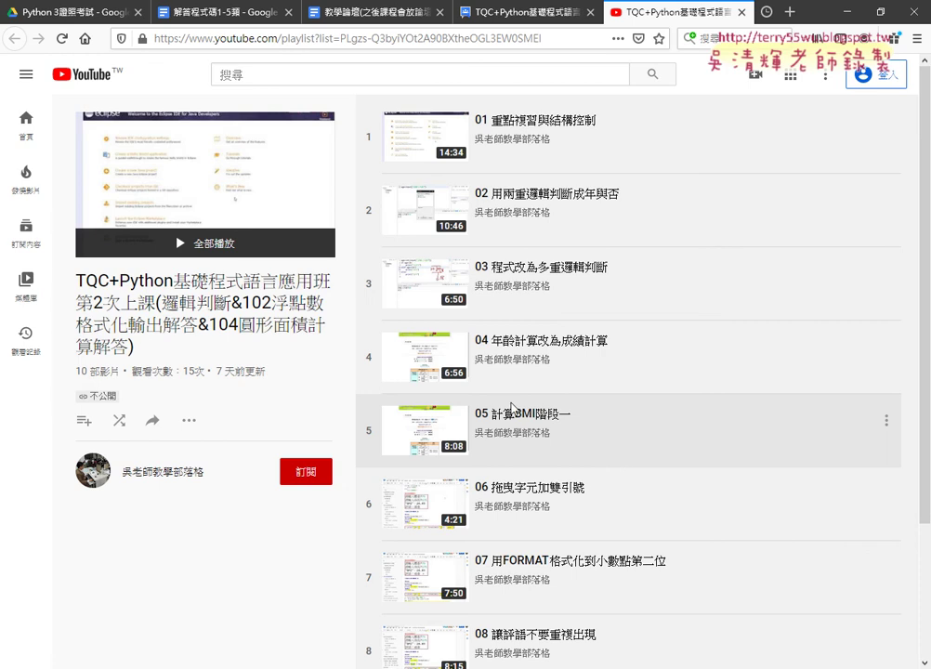
scroll(513, 407, "down", 3)
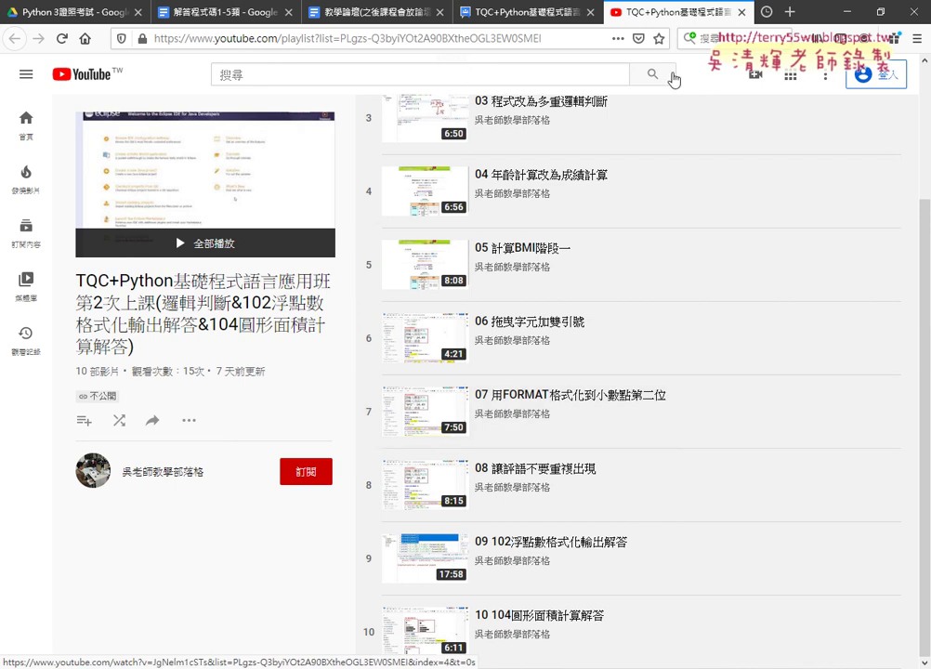
Open the 試題第1類 document from the Python 3證照考試 folder in Drive
left_click(55, 14)
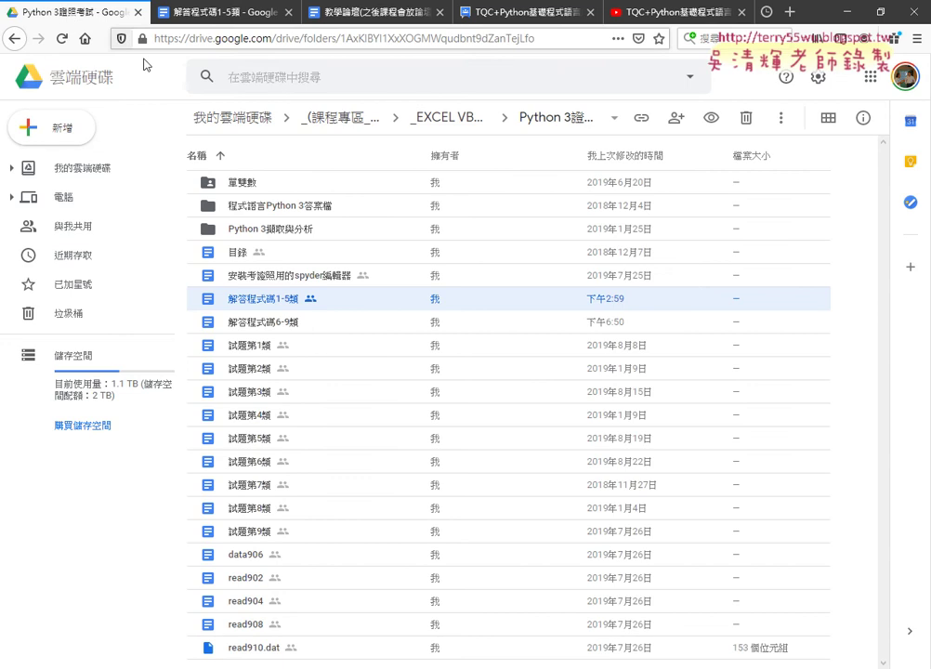
left_click(14, 39)
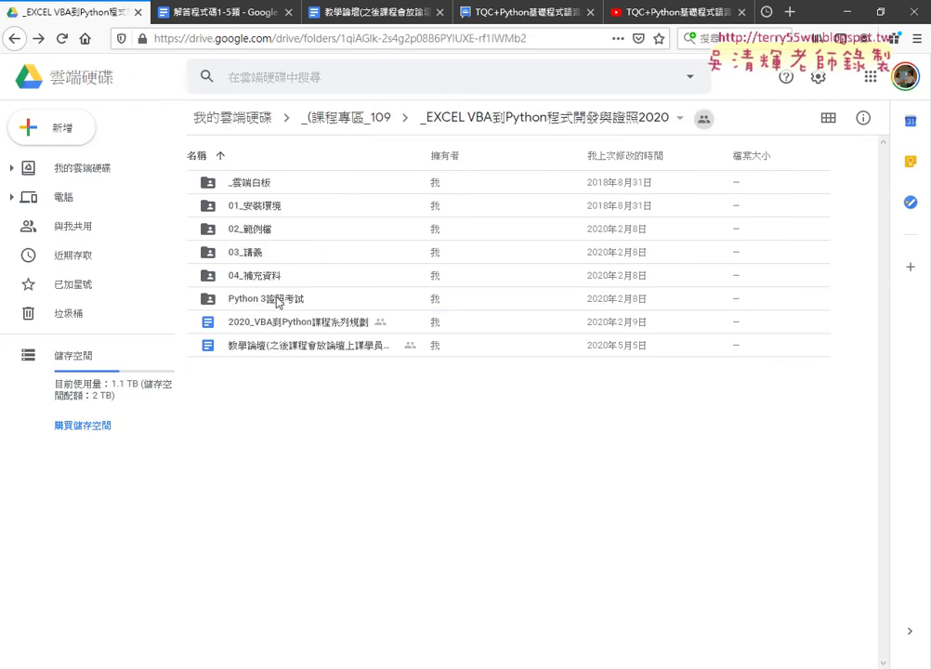
double_click(276, 298)
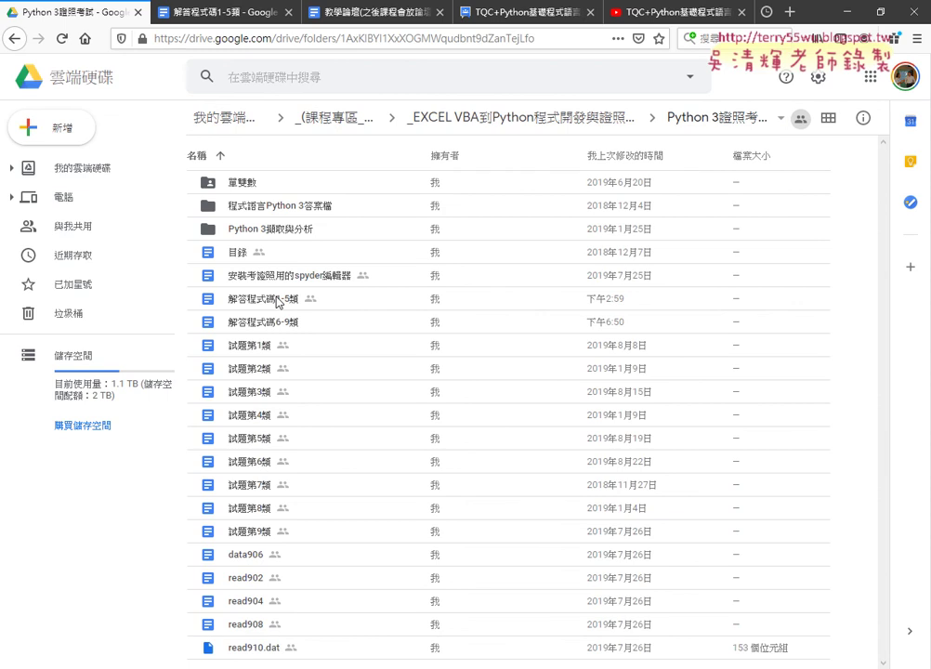
double_click(267, 349)
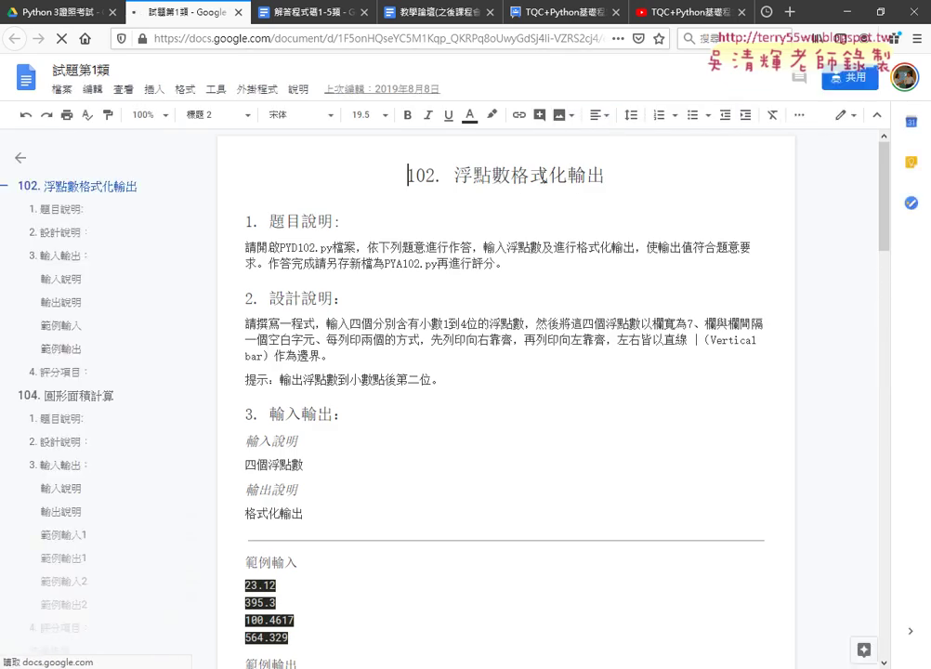
Highlight question 102's sample inputs (23.12, 395.3, 100.4617, 564.329) and formatted outputs
scroll(543, 181, "down", 5)
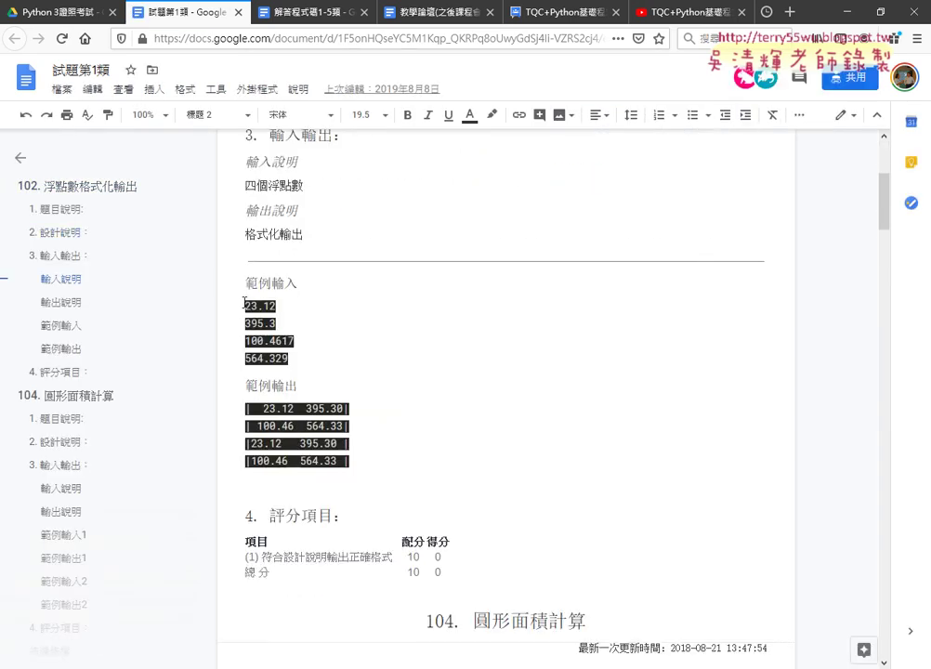
left_click_drag(245, 302, 290, 358)
left_click_drag(245, 409, 361, 461)
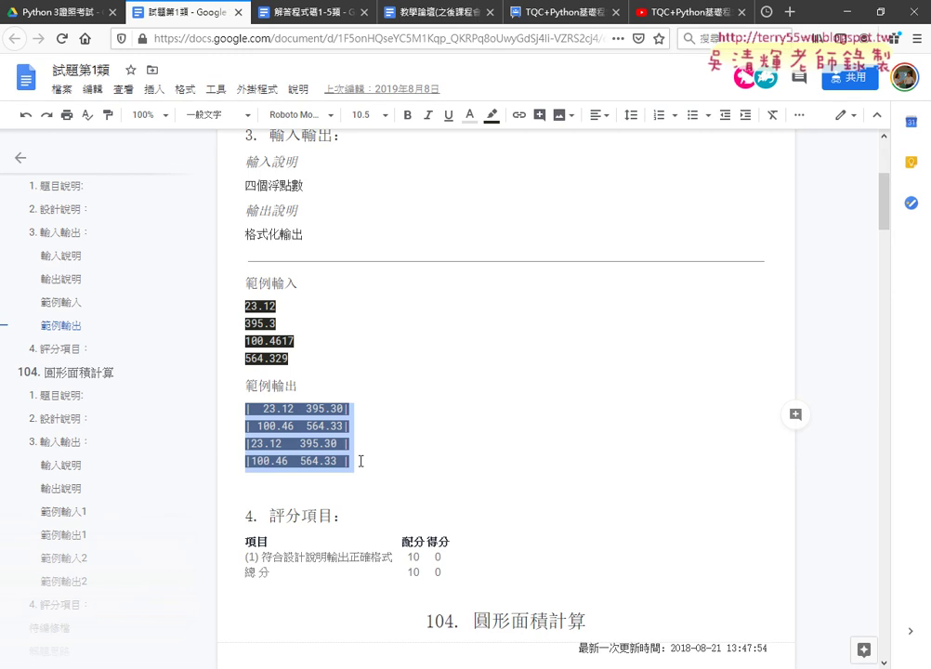
Scroll to question 104 (圓形面積計算) and highlight its title and the 'import math' hint
scroll(361, 461, "down", 5)
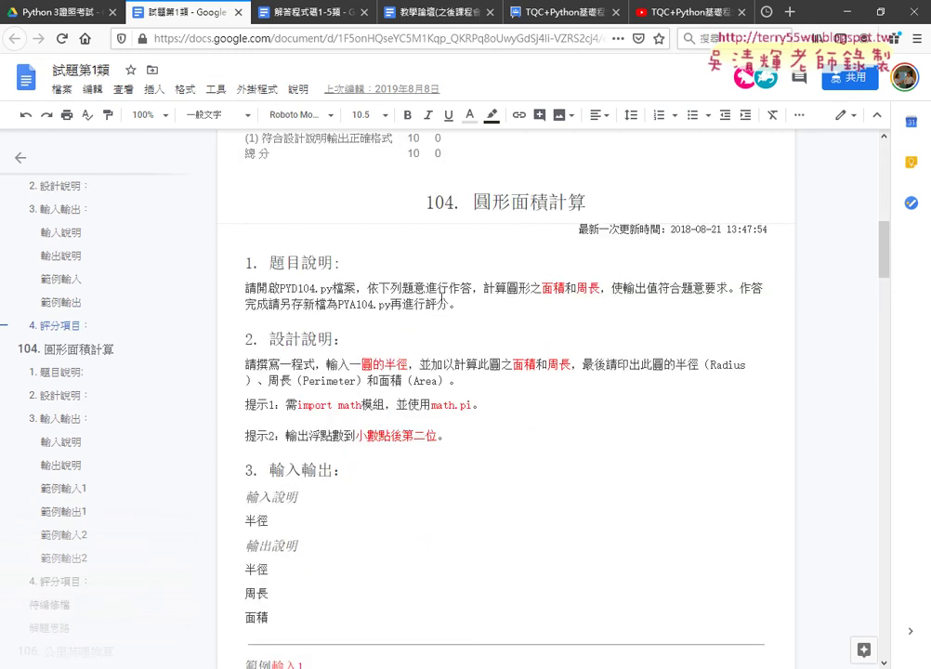
left_click_drag(476, 202, 599, 202)
scroll(458, 344, "down", 2)
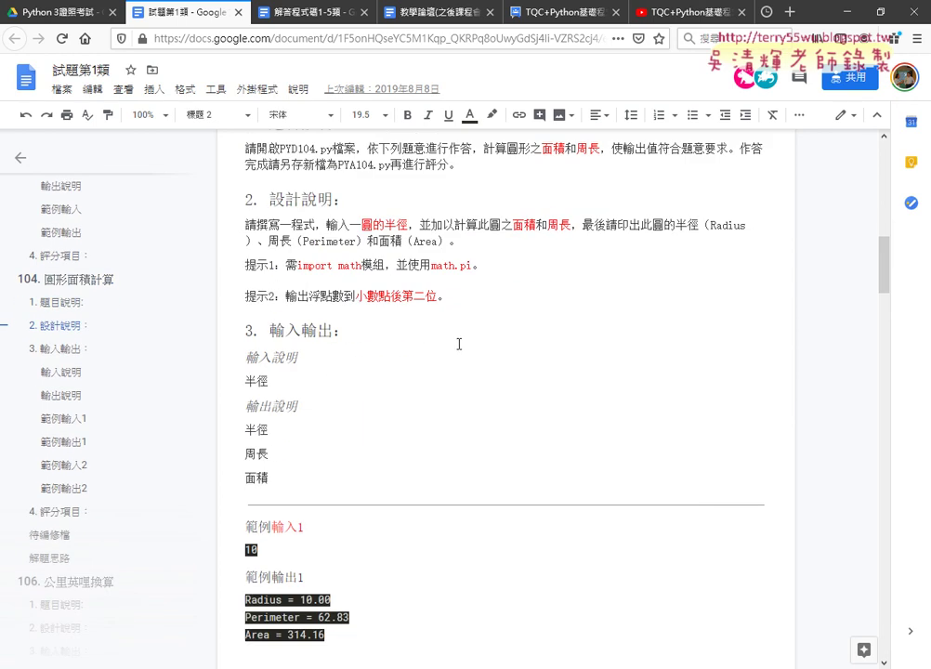
left_click_drag(297, 265, 363, 267)
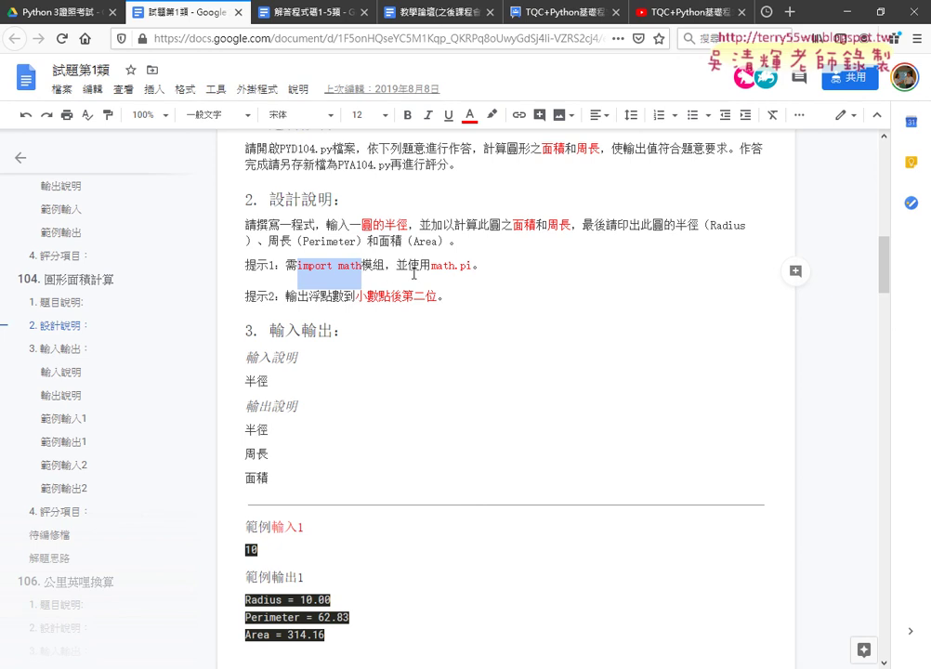
Highlight the math.pi hint, then sample radii 2.5 and 10 with their outputs
left_click_drag(431, 266, 473, 267)
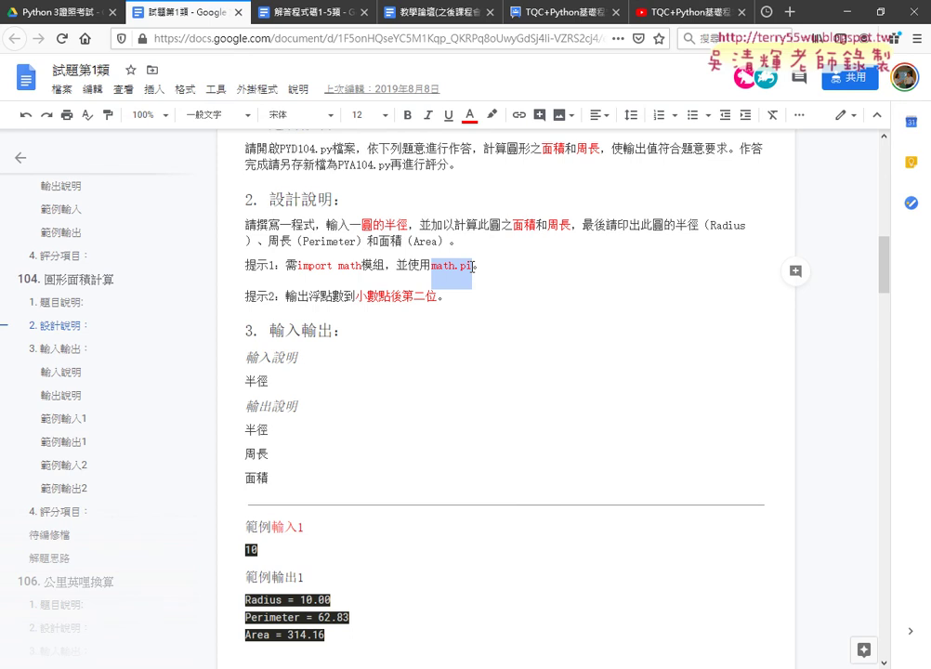
scroll(474, 278, "down", 2)
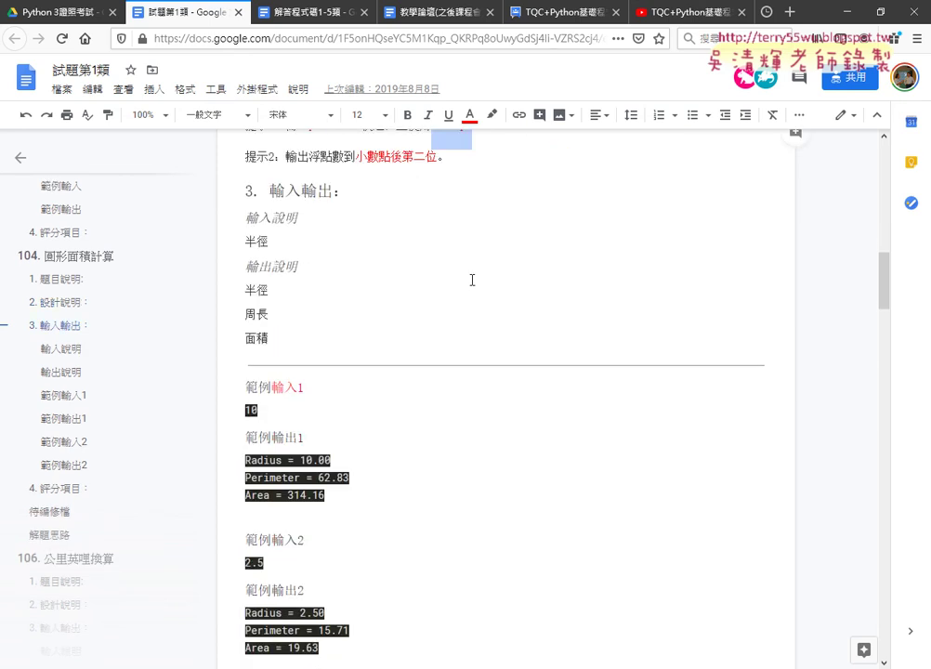
scroll(472, 279, "down", 3)
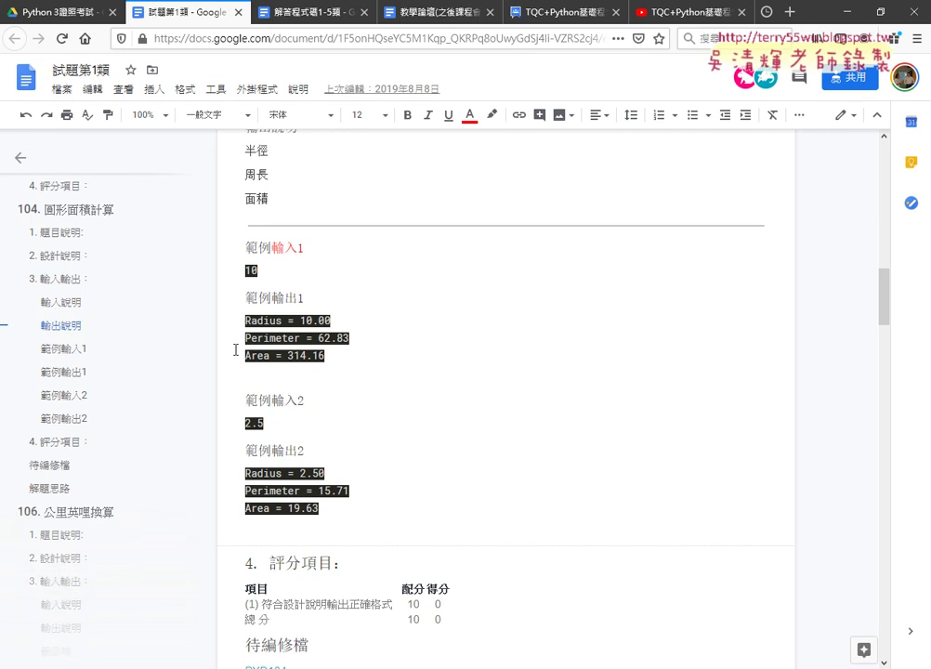
left_click(243, 423)
left_click_drag(244, 423, 267, 428)
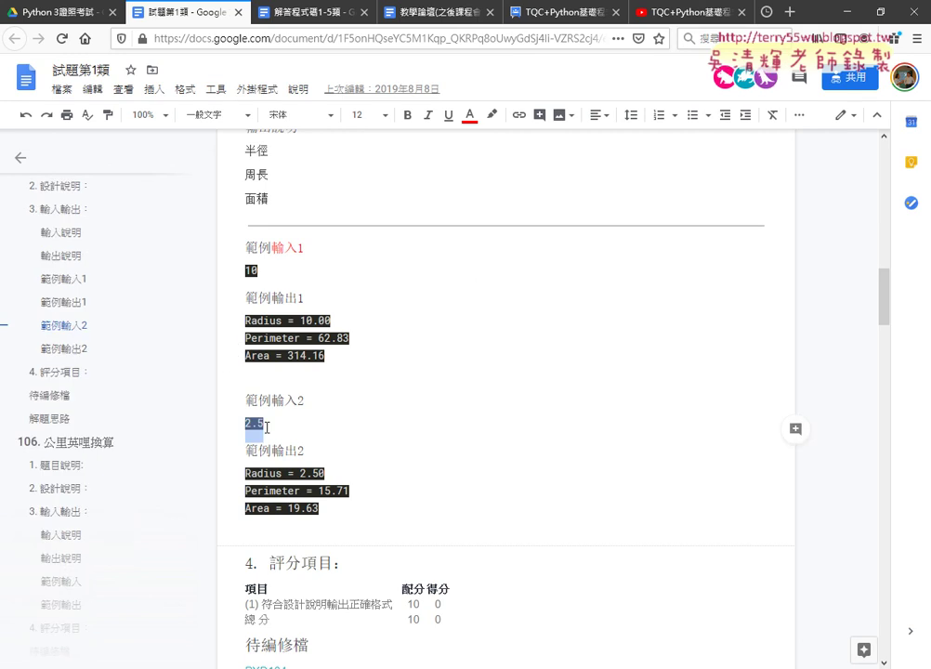
left_click_drag(244, 473, 335, 508)
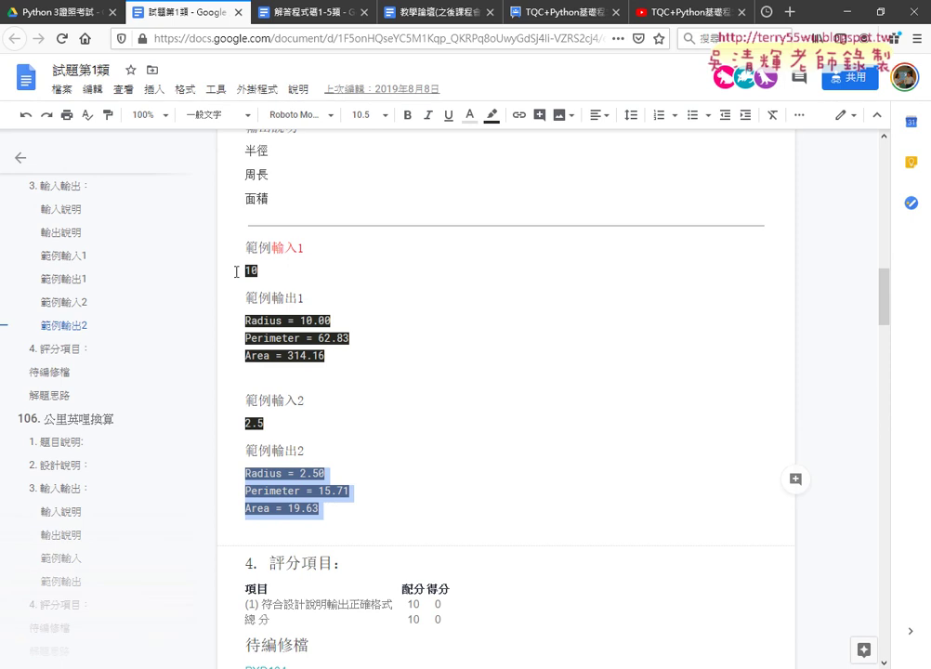
left_click_drag(244, 271, 267, 271)
left_click_drag(244, 320, 368, 360)
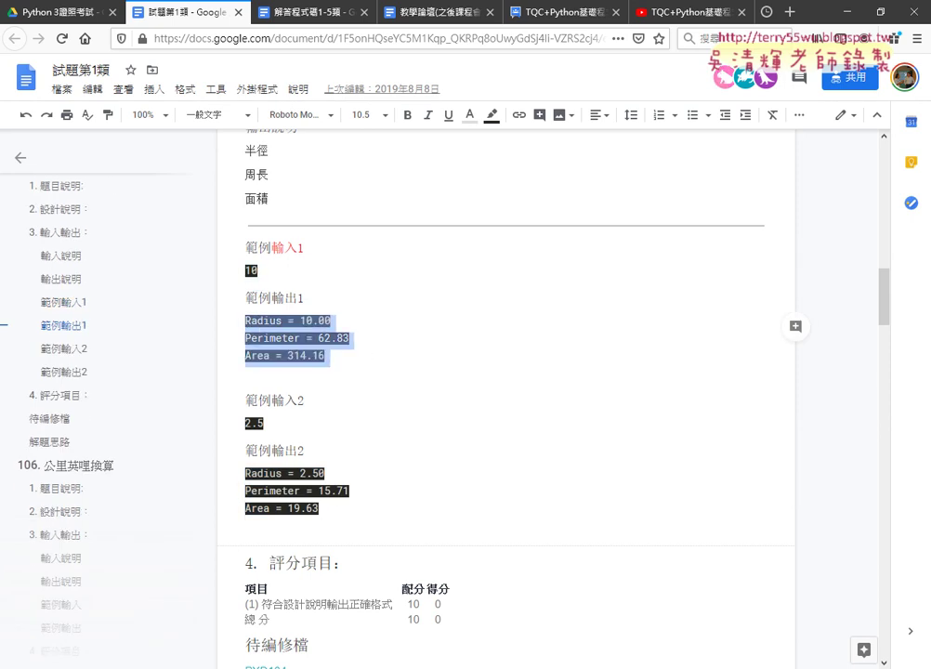
Run A104.py in Eclipse, saving changes, so the console waits for input
key("alt+Tab")
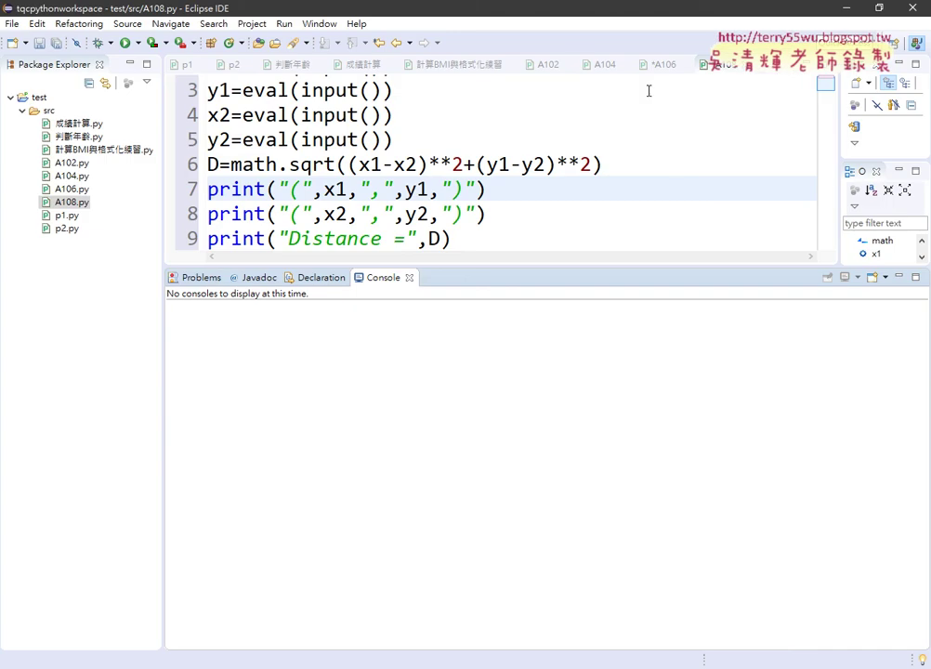
left_click(592, 67)
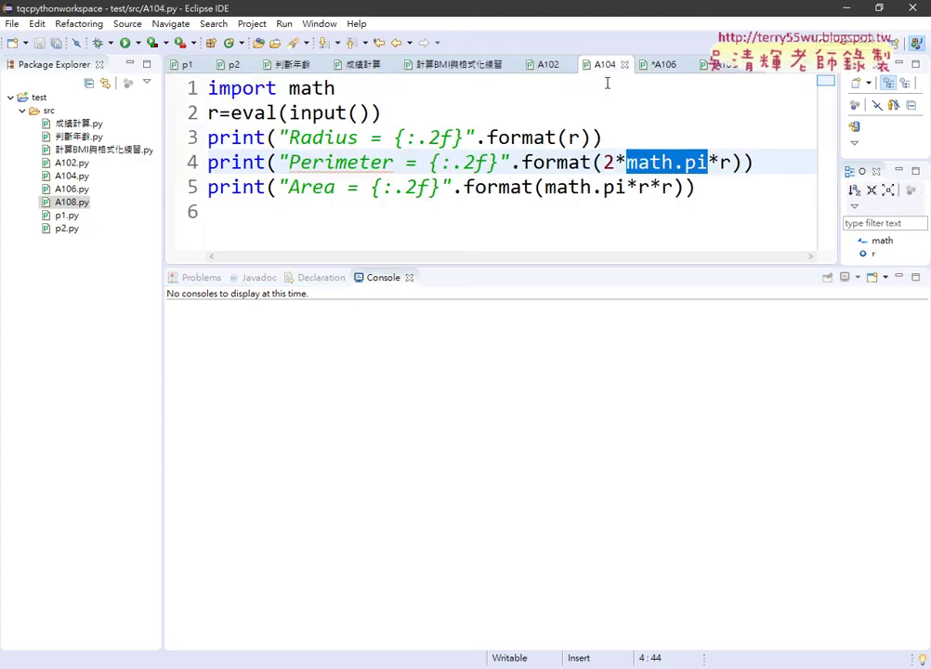
left_click(126, 42)
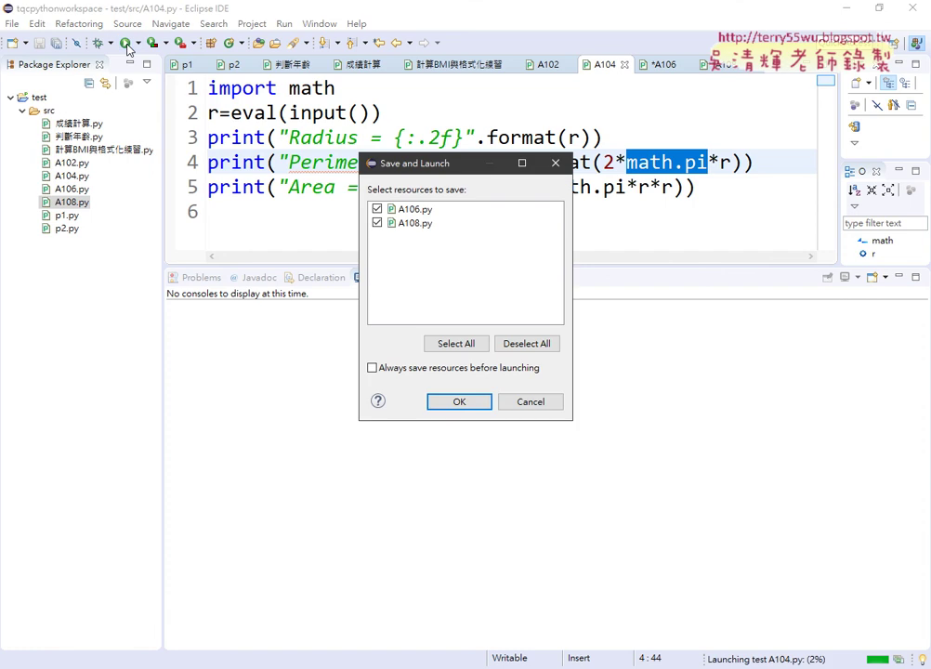
left_click(467, 406)
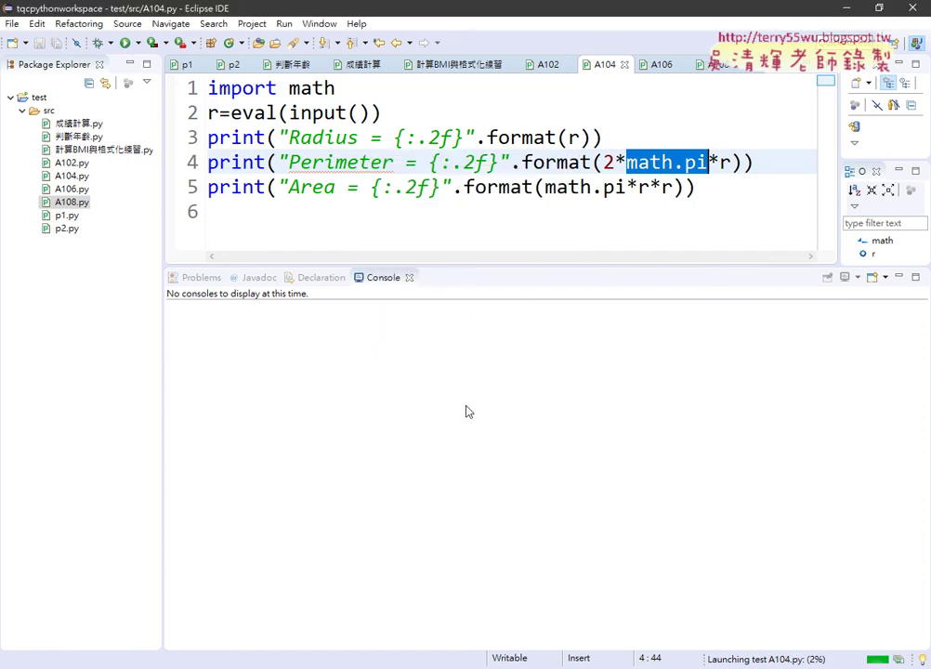
left_click(399, 389)
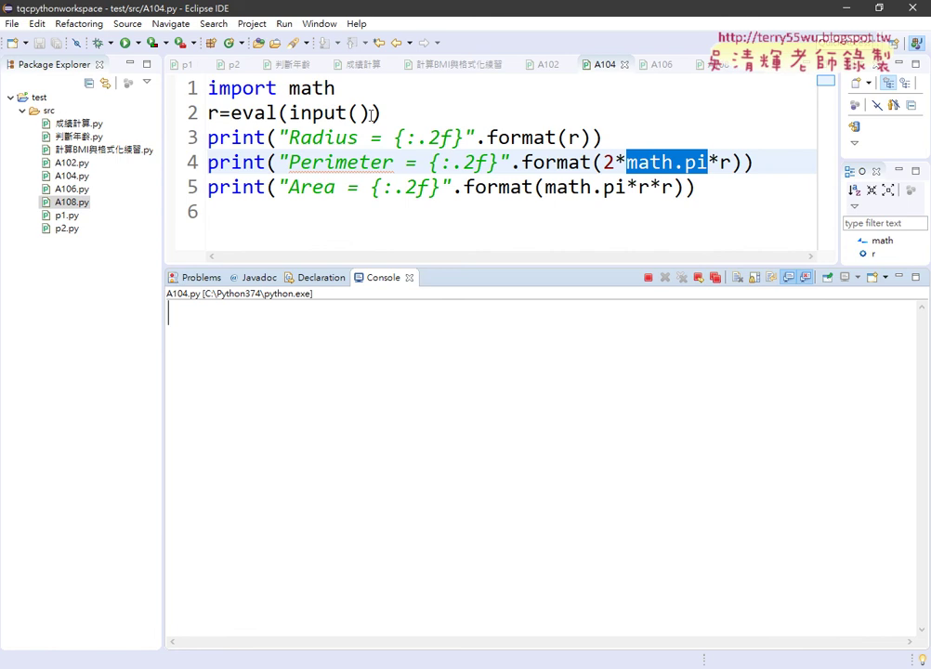
Point out the input() call on line 2, then return to the exam document
left_click_drag(371, 113, 291, 113)
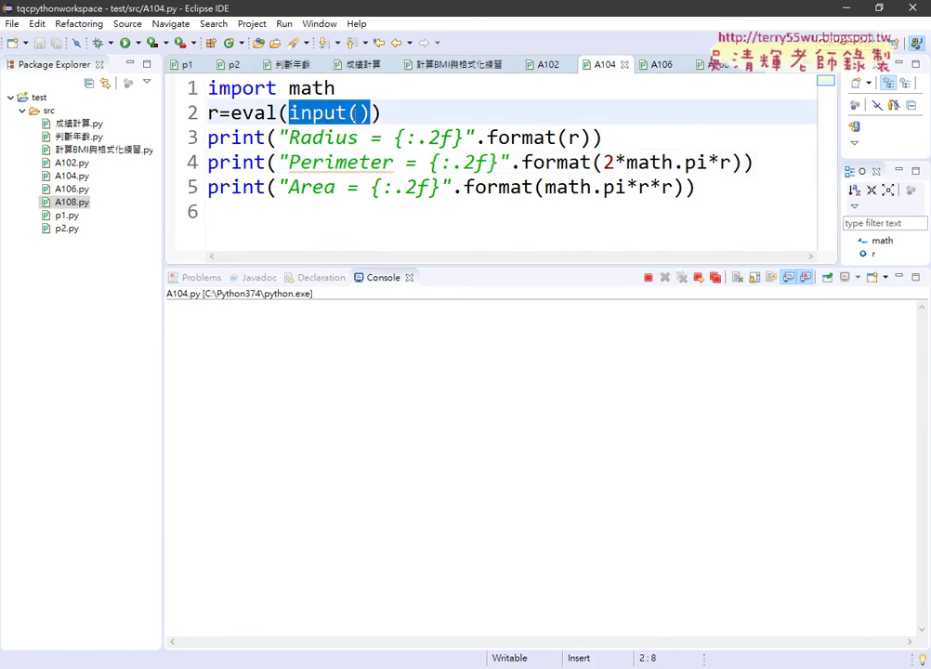
left_click(364, 112)
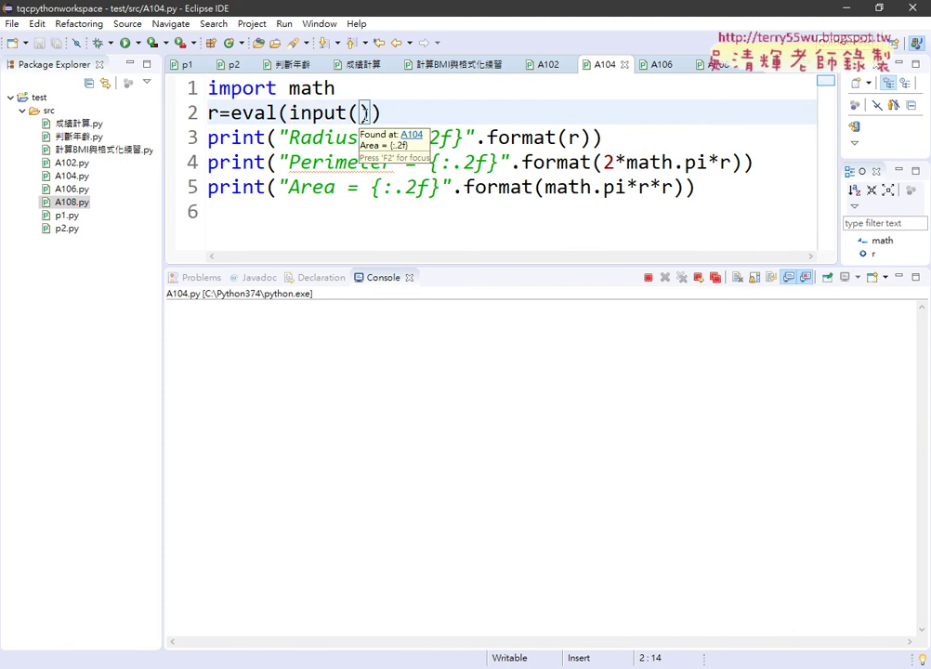
left_click(336, 332)
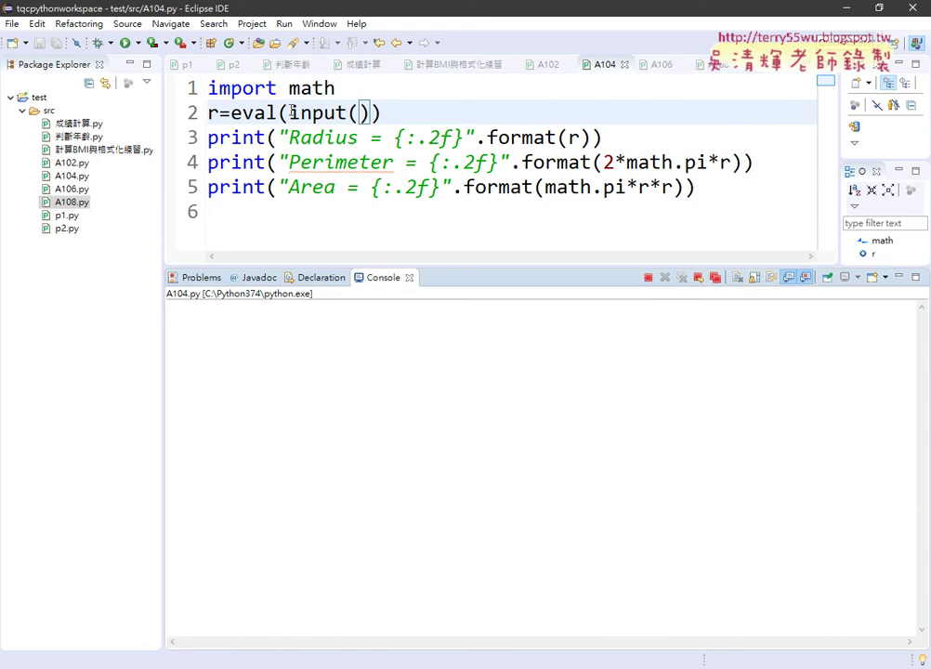
left_click_drag(289, 113, 371, 113)
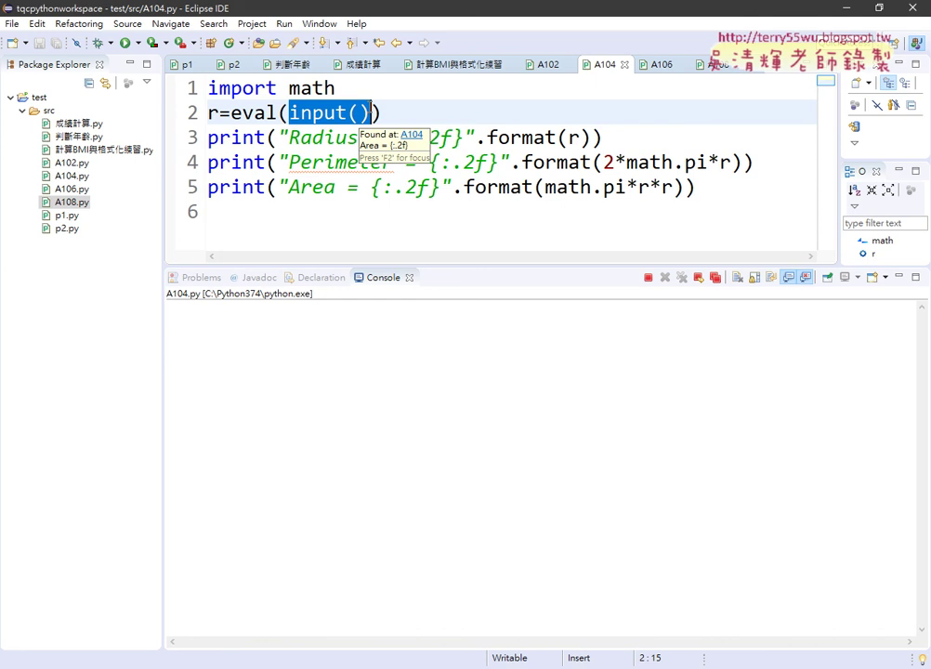
left_click(219, 398)
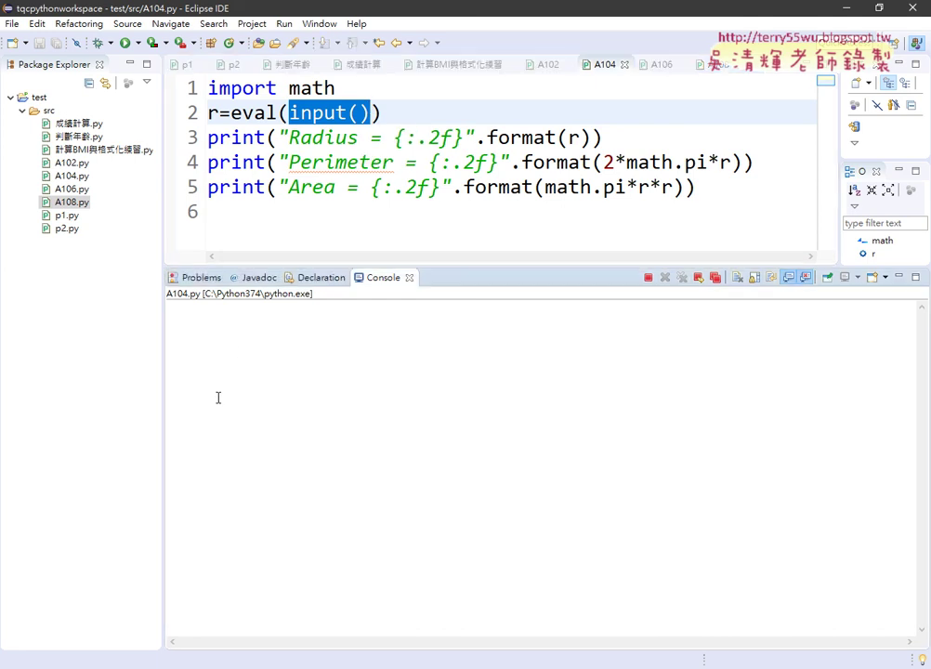
key("alt+Tab")
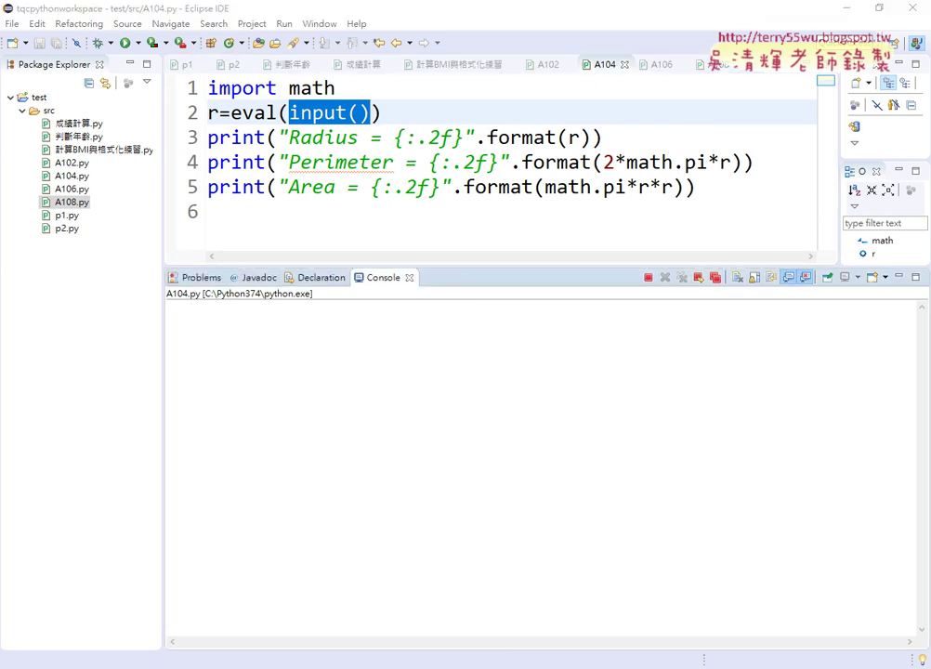
left_click(274, 276)
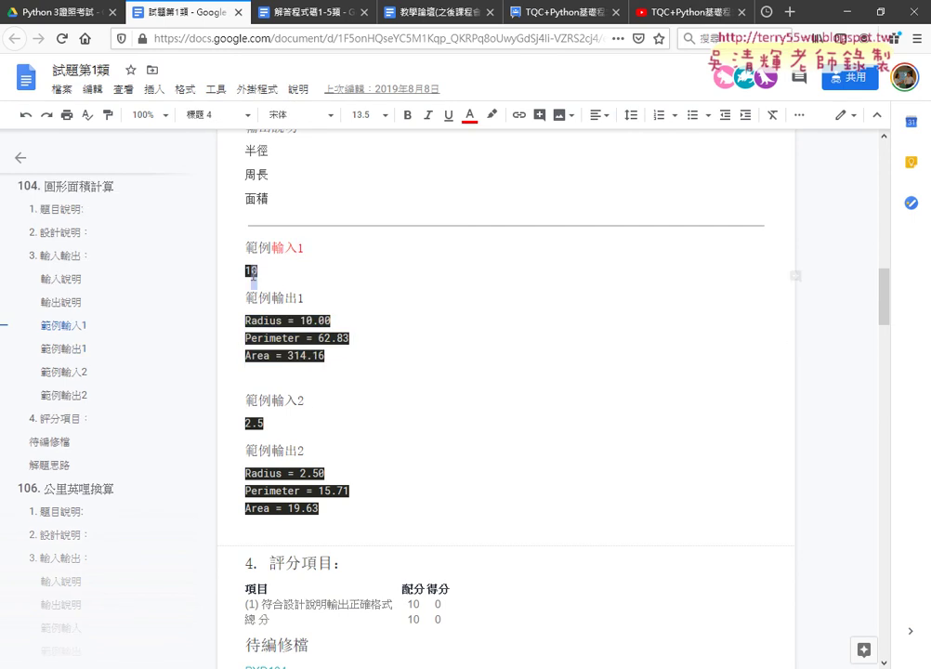
Enter radius 10 in the A104 console and confirm Area = 314.16 matches sample 1
left_click_drag(318, 357, 245, 321)
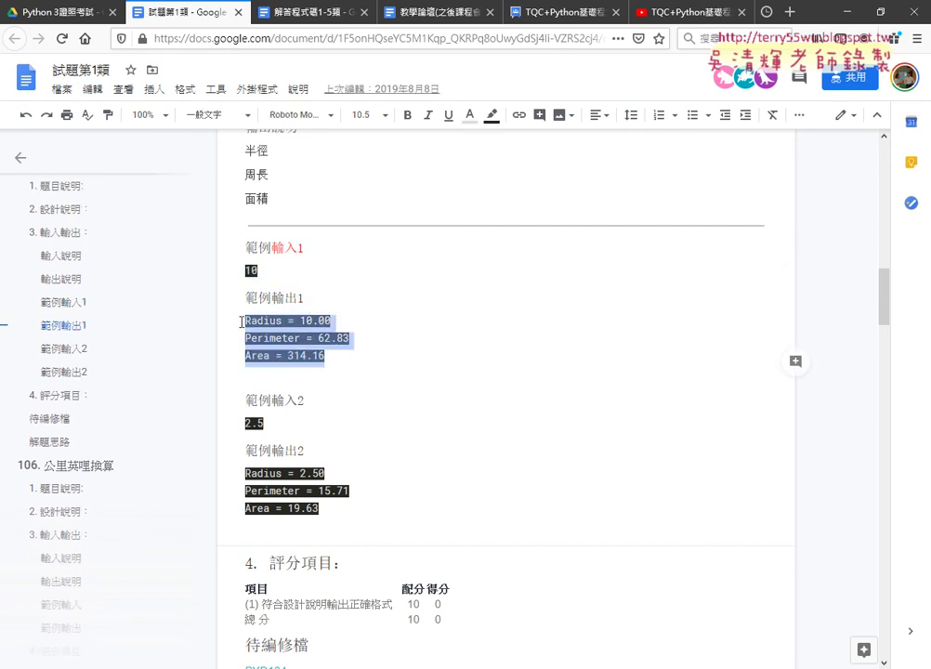
key("alt+Tab")
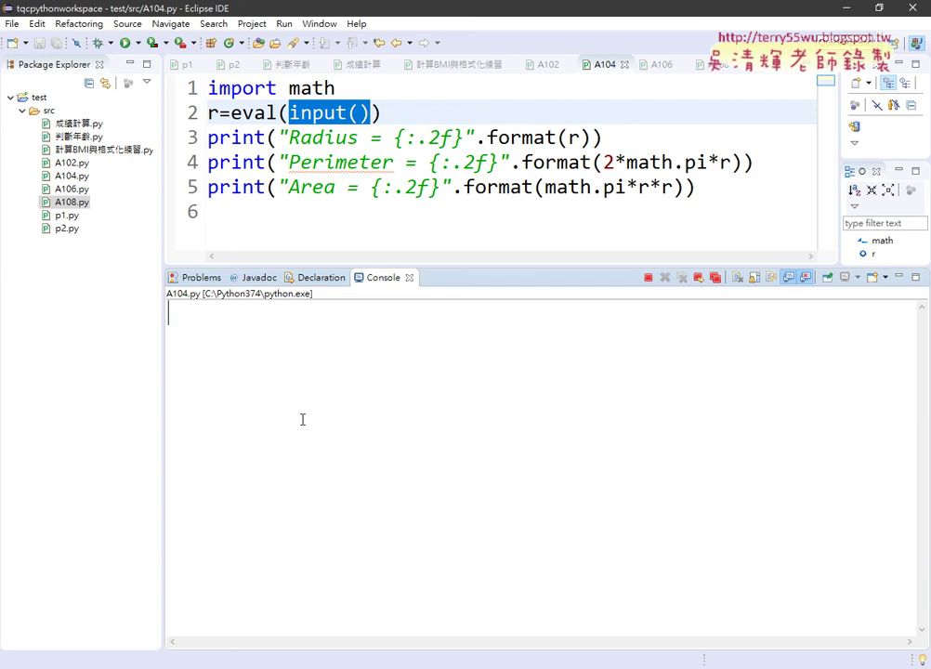
type("10")
key("Return")
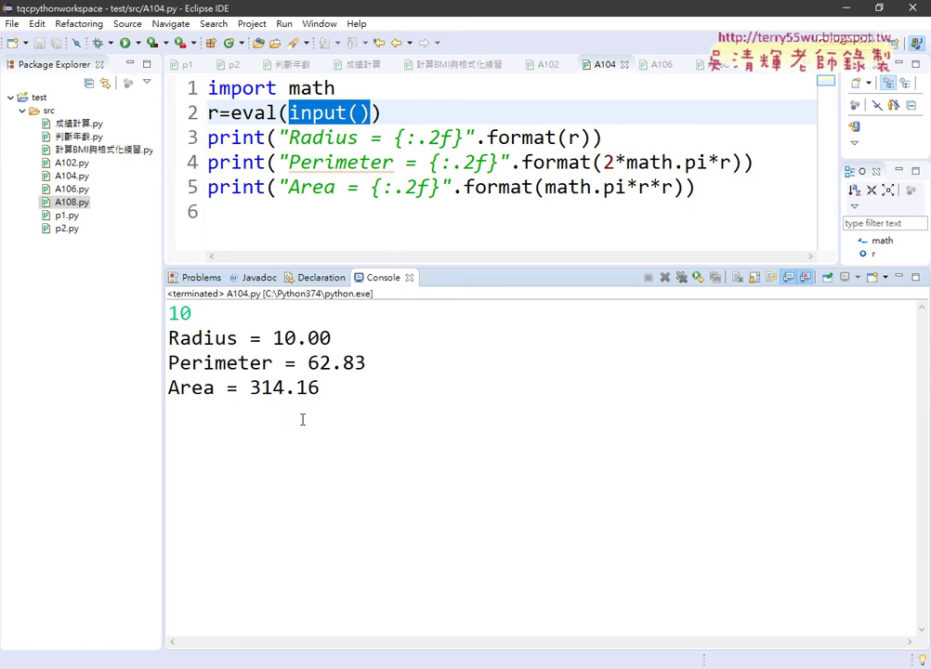
left_click_drag(249, 388, 320, 388)
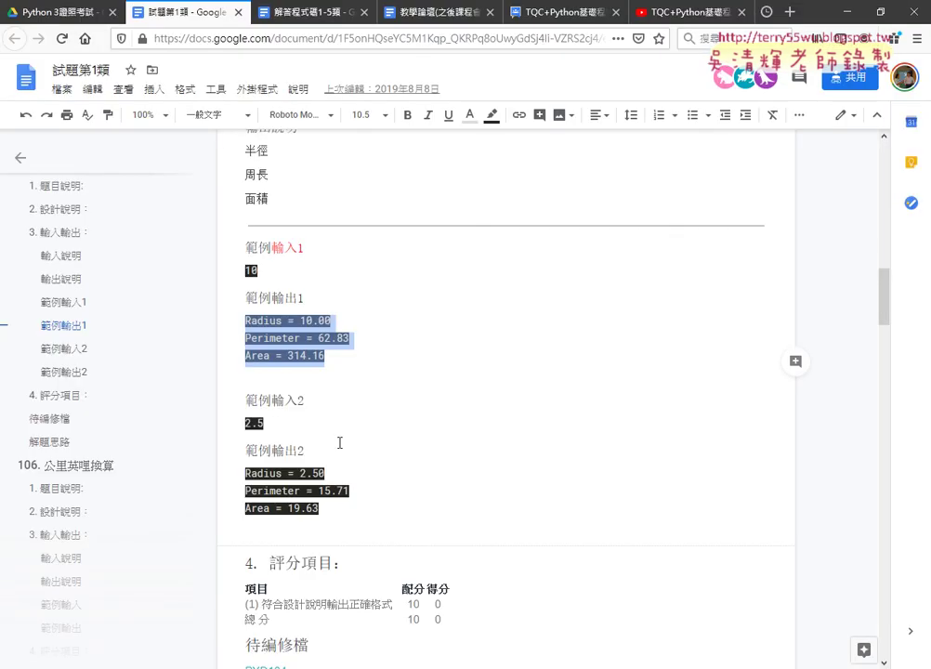
Highlight sample radius 2.5 and its expected area 19.63 for the next test
left_click(339, 361)
left_click_drag(269, 429, 241, 425)
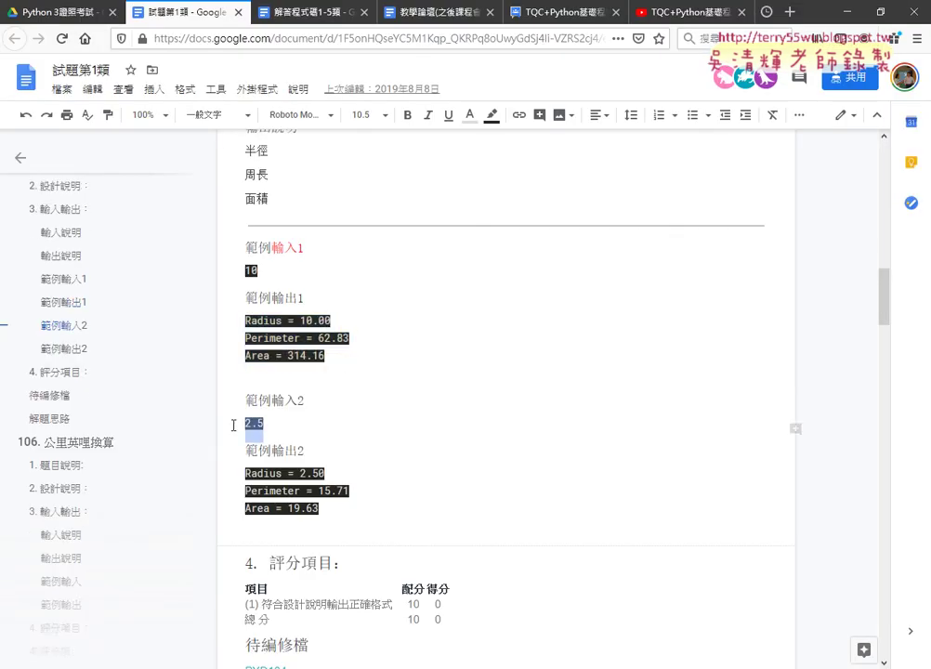
left_click_drag(320, 526, 280, 528)
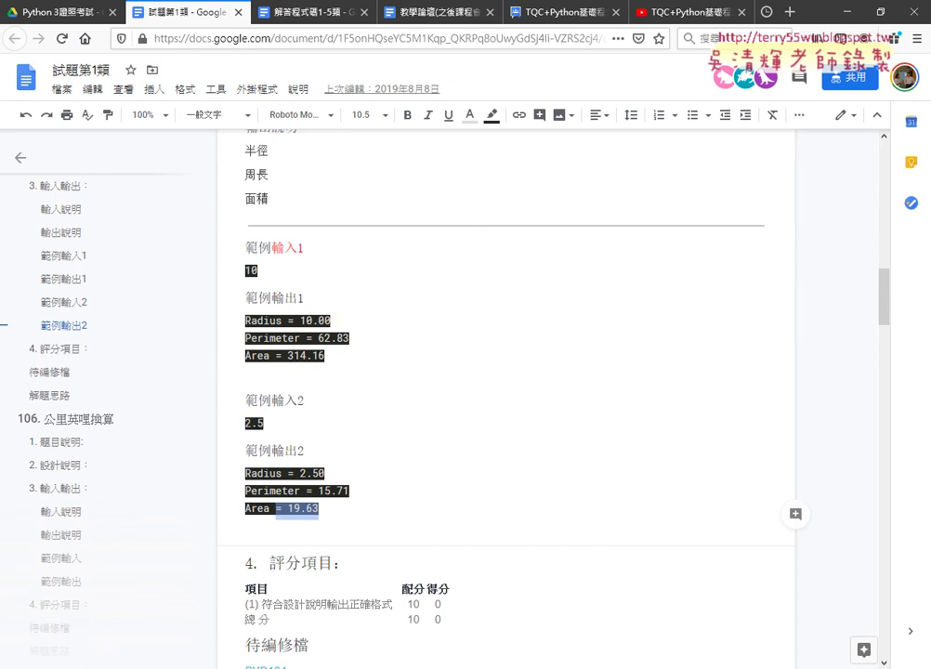
key("alt+Tab")
Re-run A104 with radius 2.5 and highlight Radius 2.50, Perimeter 15.71, Area 19.63
left_click(127, 44)
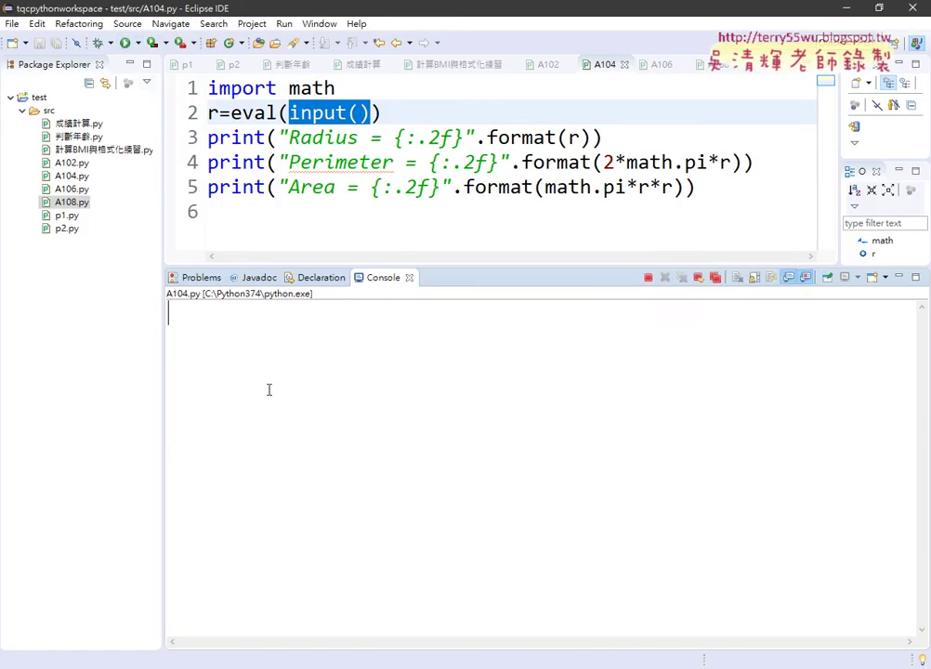
type("2.5")
key("Return")
mouse_move(325, 398)
left_mouse_down()
mouse_move(178, 385)
mouse_move(166, 395)
left_mouse_up()
left_click_drag(401, 363, 175, 338)
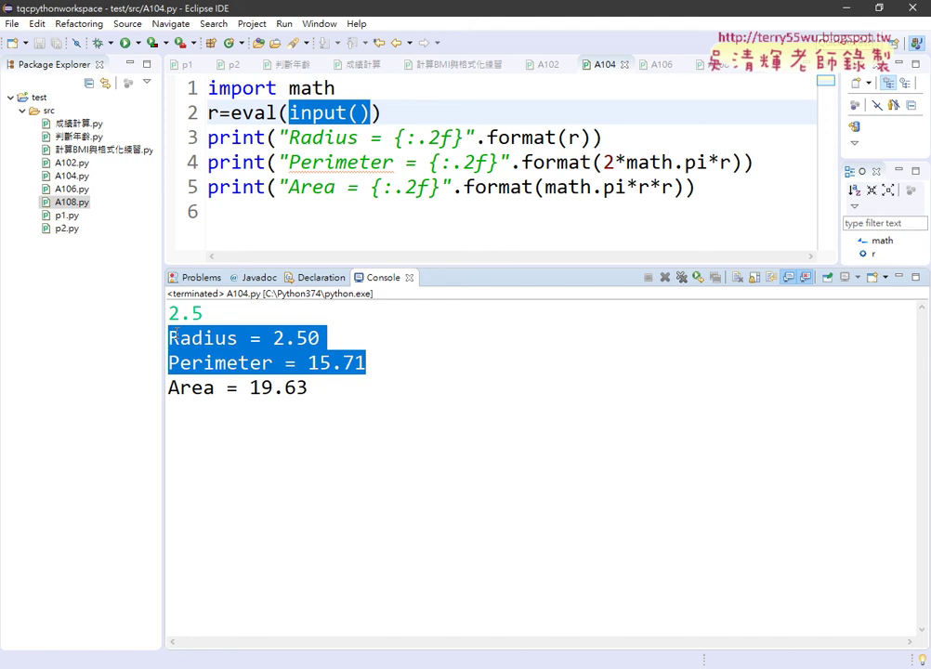
Scroll to question 106 and highlight its title units, x, and the average mile speed phrase
key("alt+Tab")
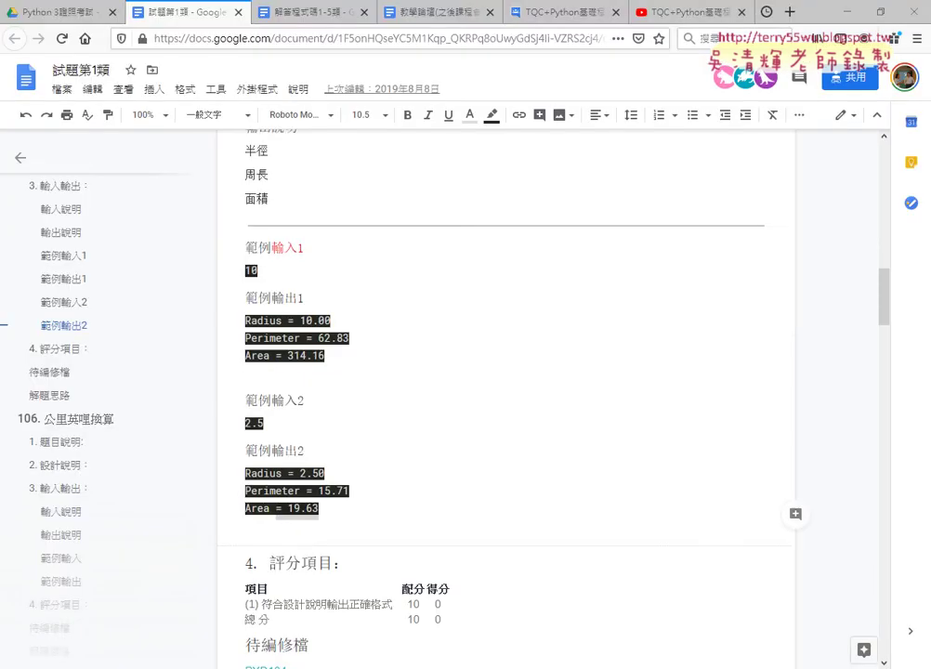
scroll(497, 531, "down", 6)
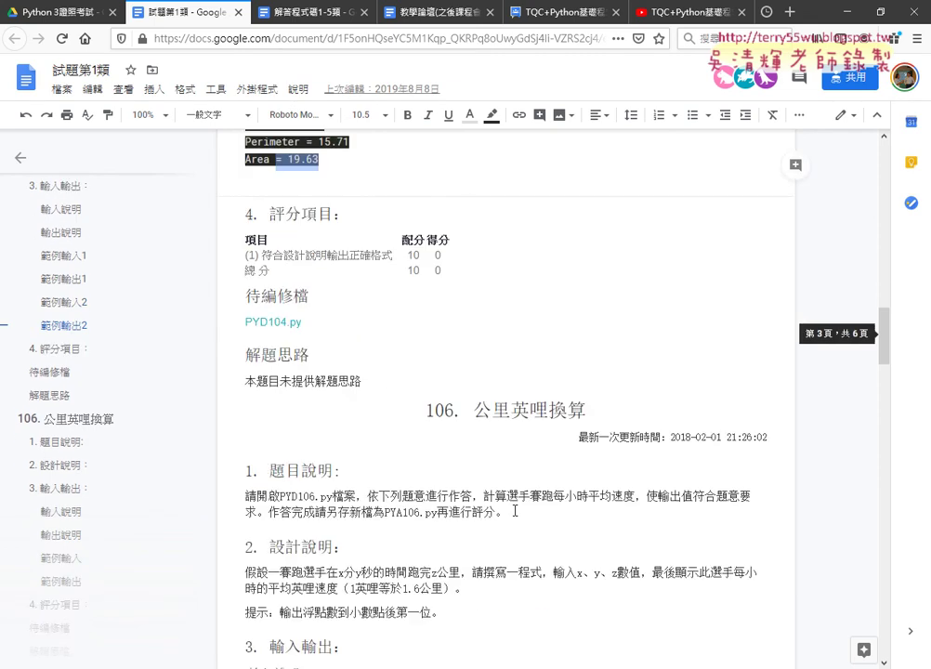
left_click_drag(474, 200, 548, 201)
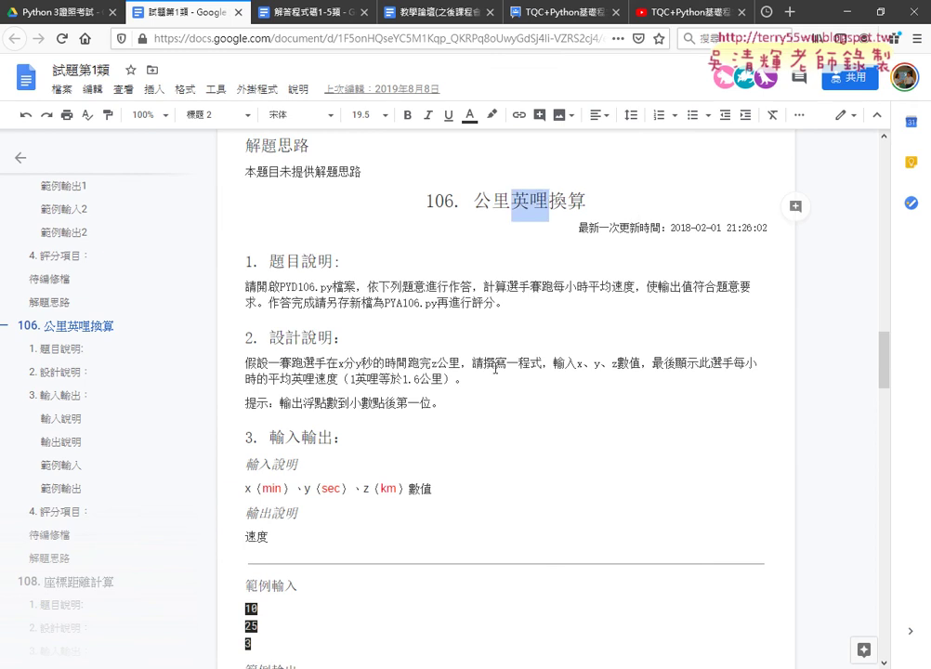
scroll(391, 350, "down", 2)
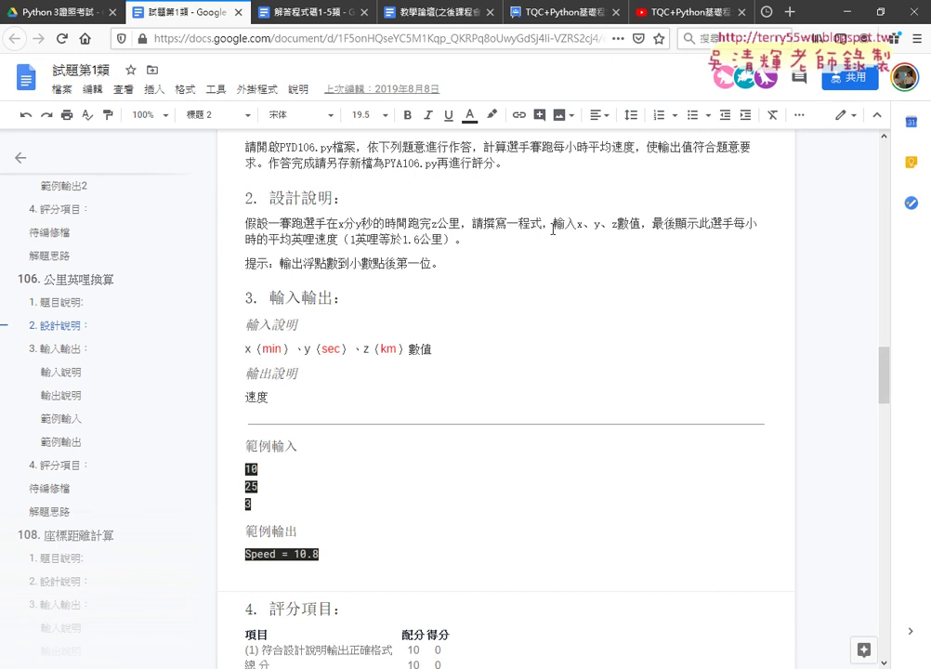
left_click_drag(576, 223, 768, 222)
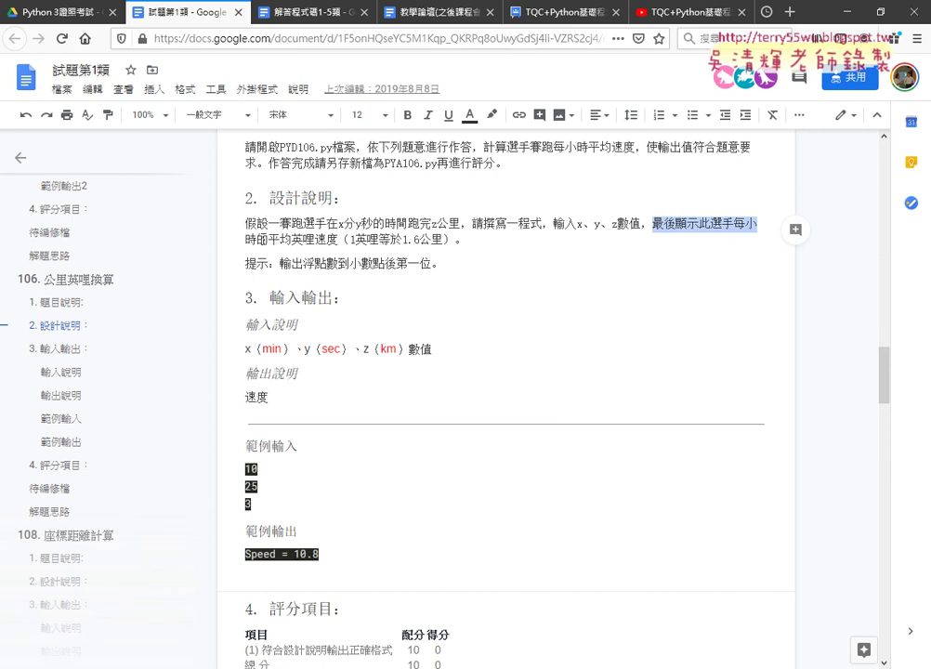
left_click_drag(269, 240, 327, 239)
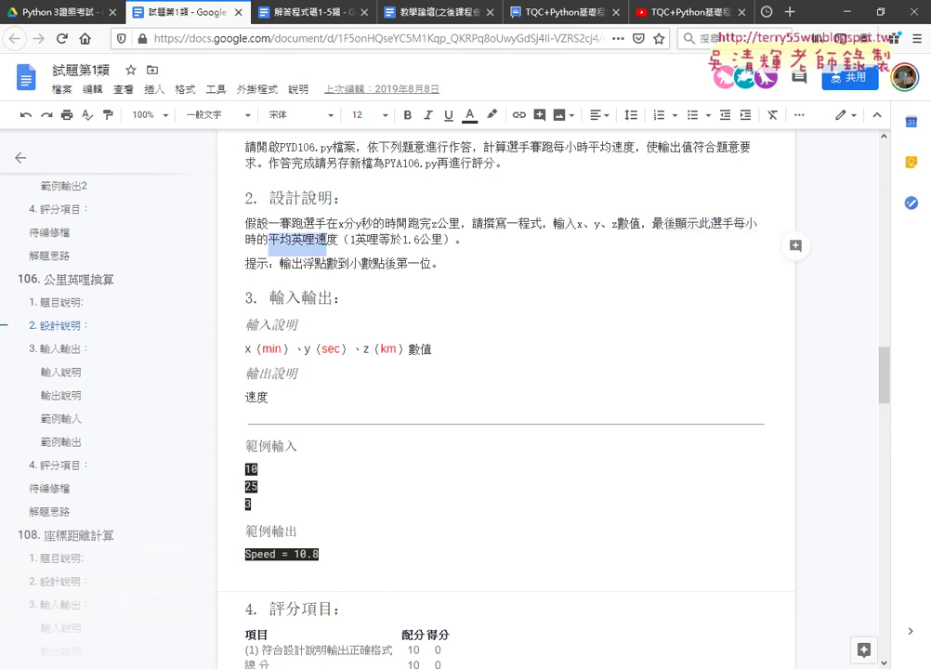
scroll(325, 242, "down", 1)
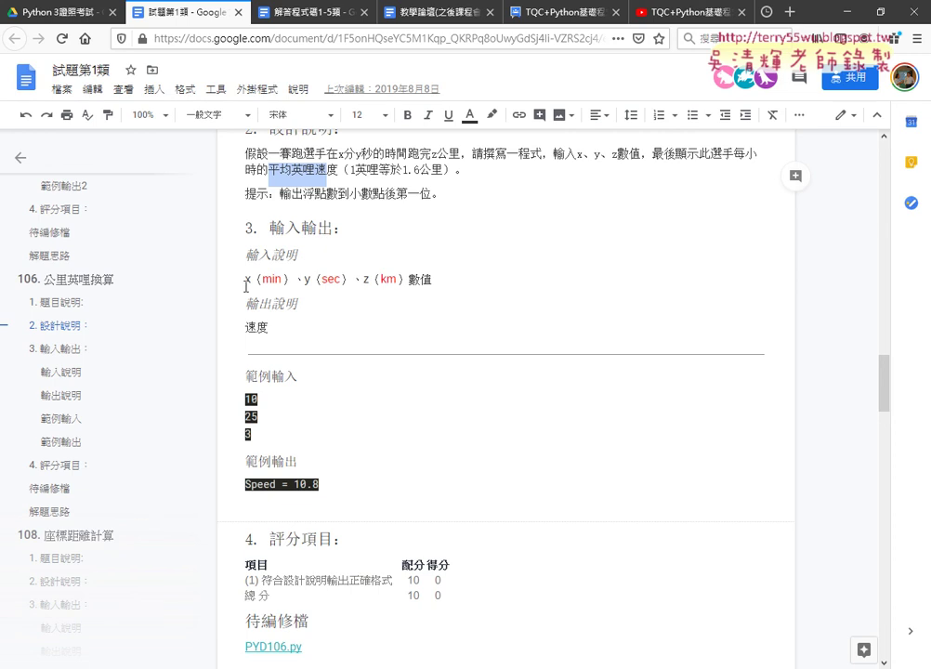
Highlight the x (min), sec and km units in question 106's input description
left_click_drag(245, 279, 291, 277)
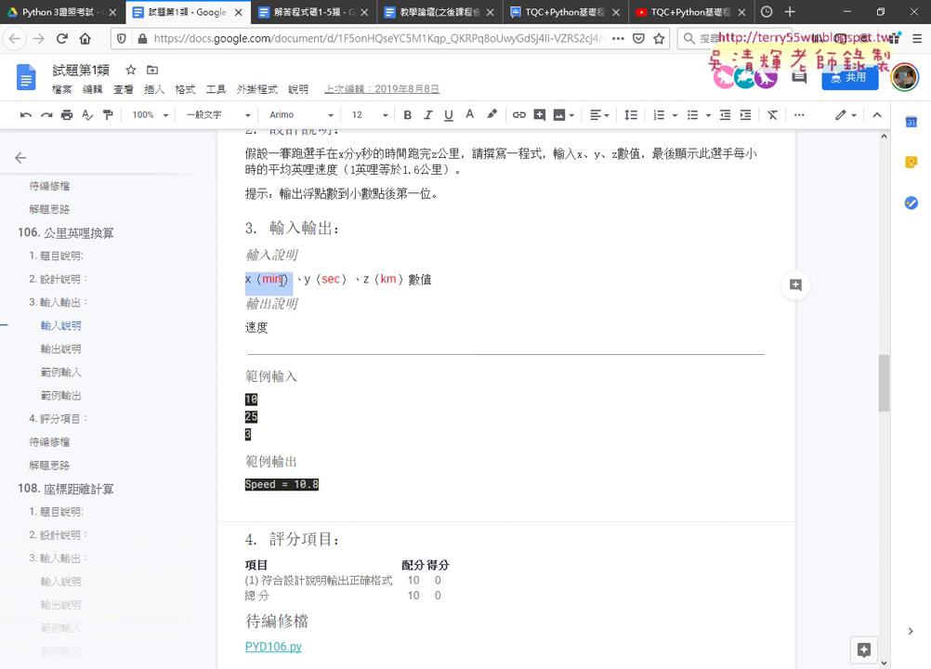
double_click(280, 281)
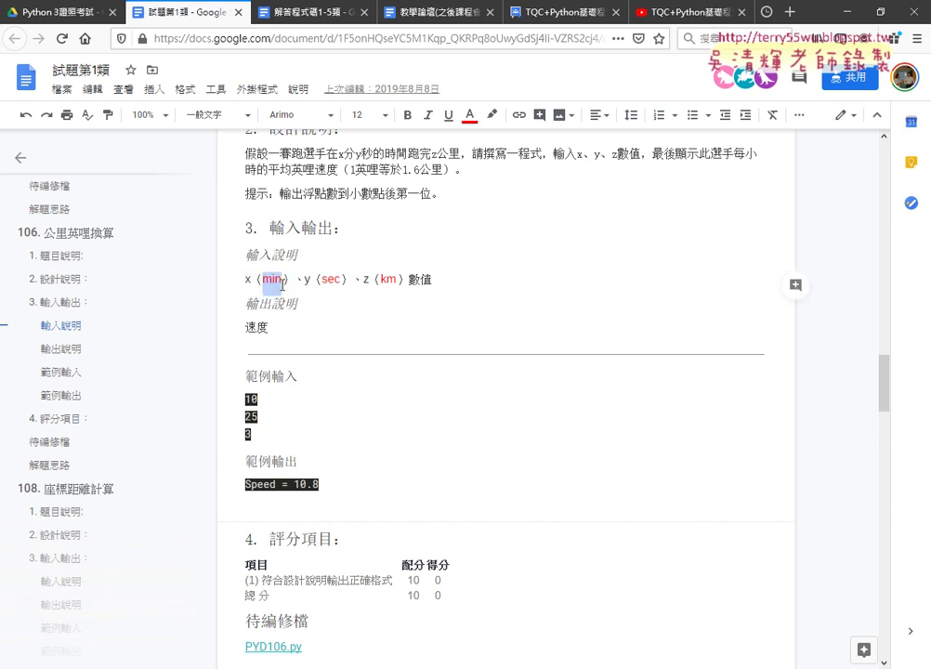
left_click_drag(323, 280, 344, 281)
left_click_drag(382, 279, 397, 278)
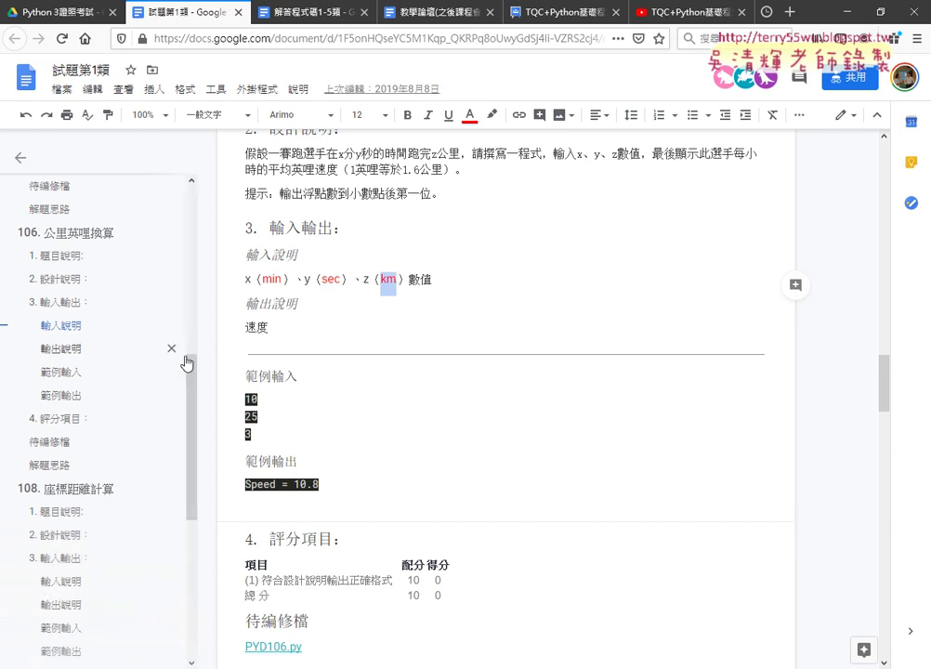
Highlight sample inputs 10, 25, 3, the 速度 output and expected Speed = 10.8, then return to Eclipse
mouse_move(245, 399)
left_mouse_down()
mouse_move(262, 399)
mouse_move(263, 415)
left_mouse_up()
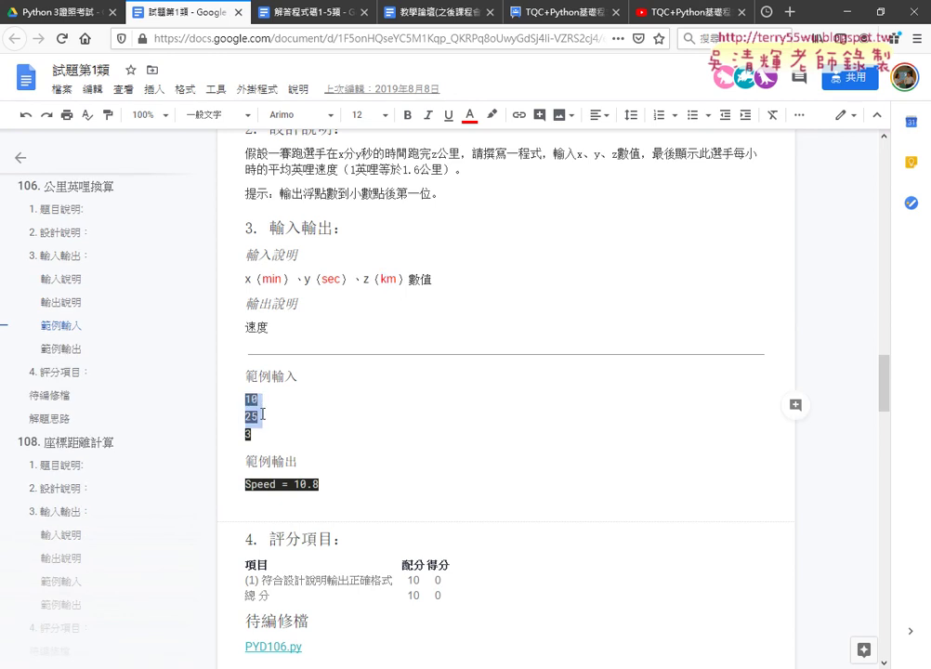
left_click_drag(248, 434, 389, 472)
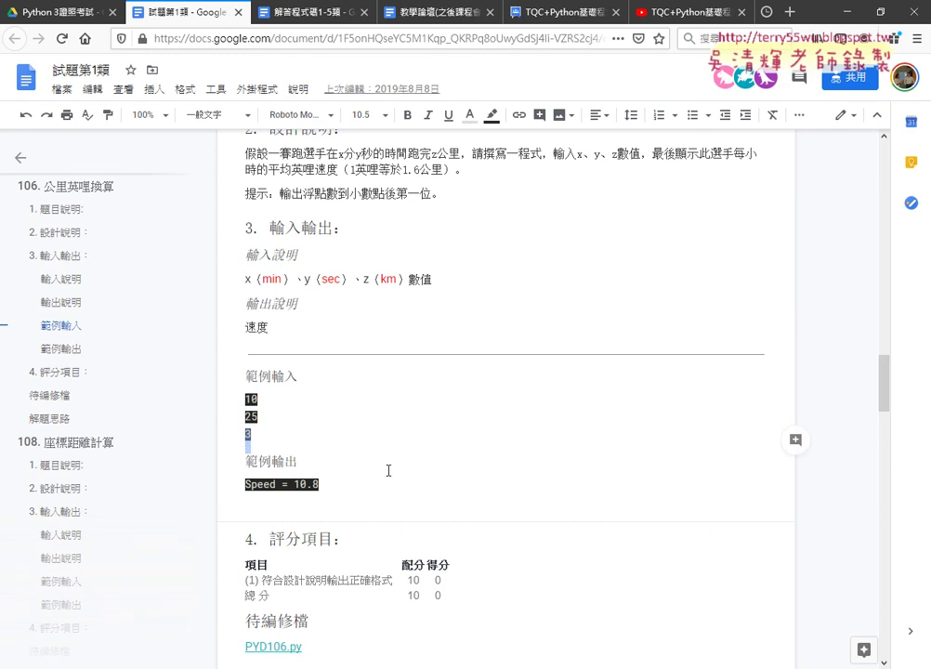
left_click_drag(283, 328, 241, 331)
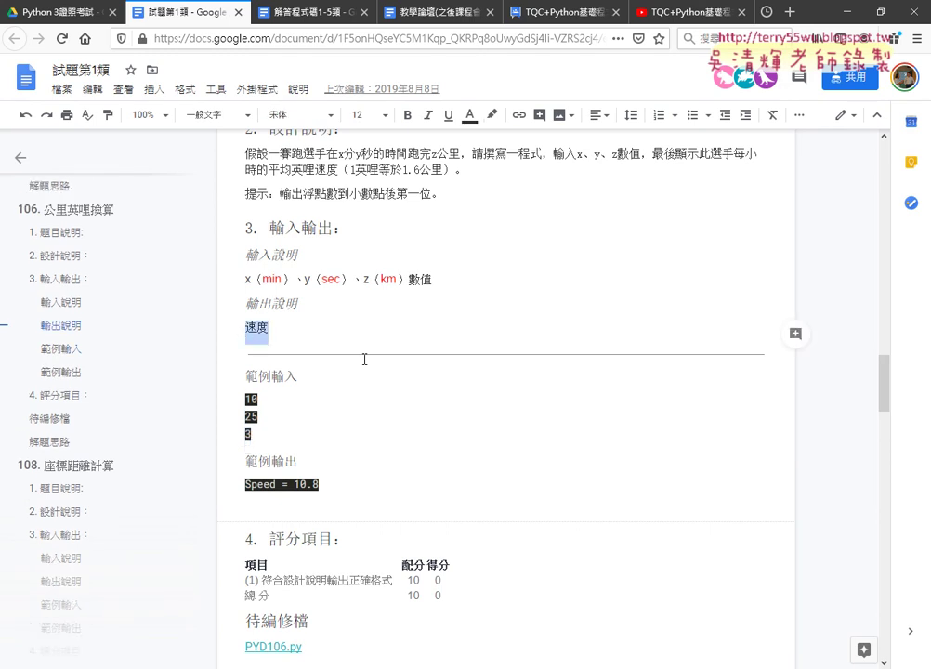
scroll(344, 306, "up", 1)
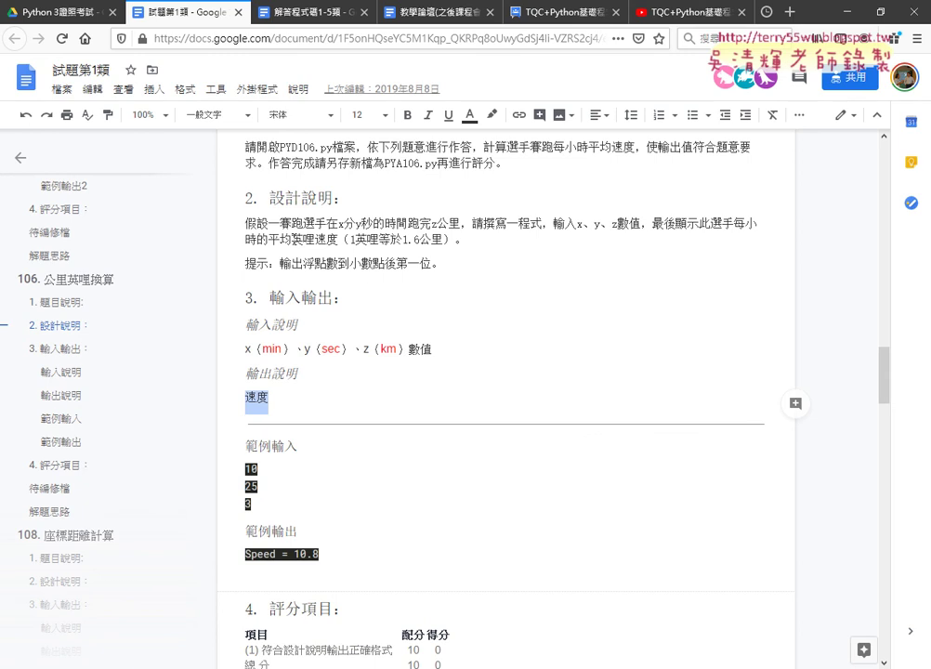
left_click_drag(292, 240, 340, 240)
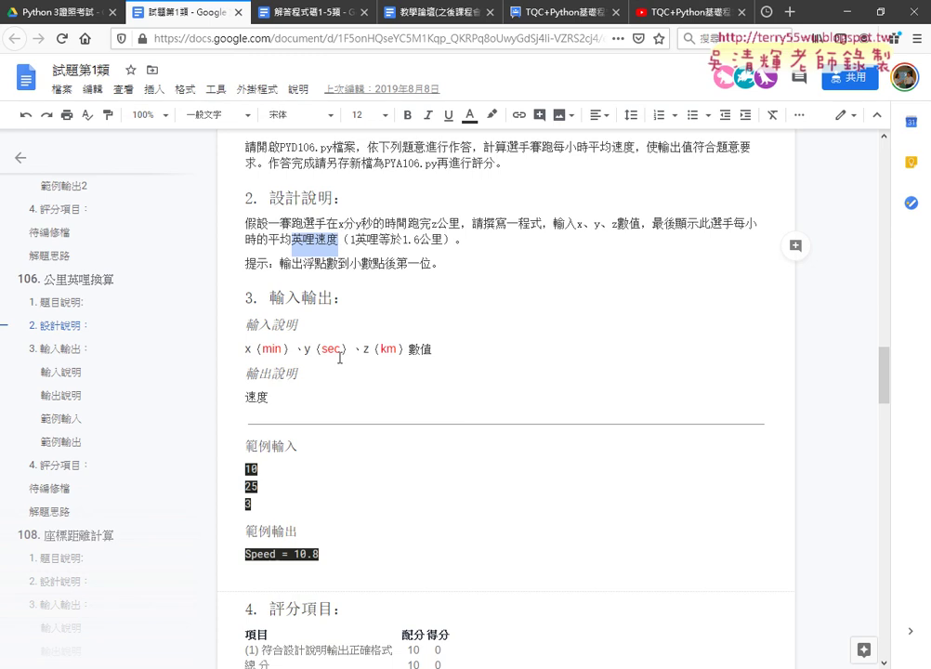
left_click_drag(302, 531, 329, 557)
double_click(321, 553)
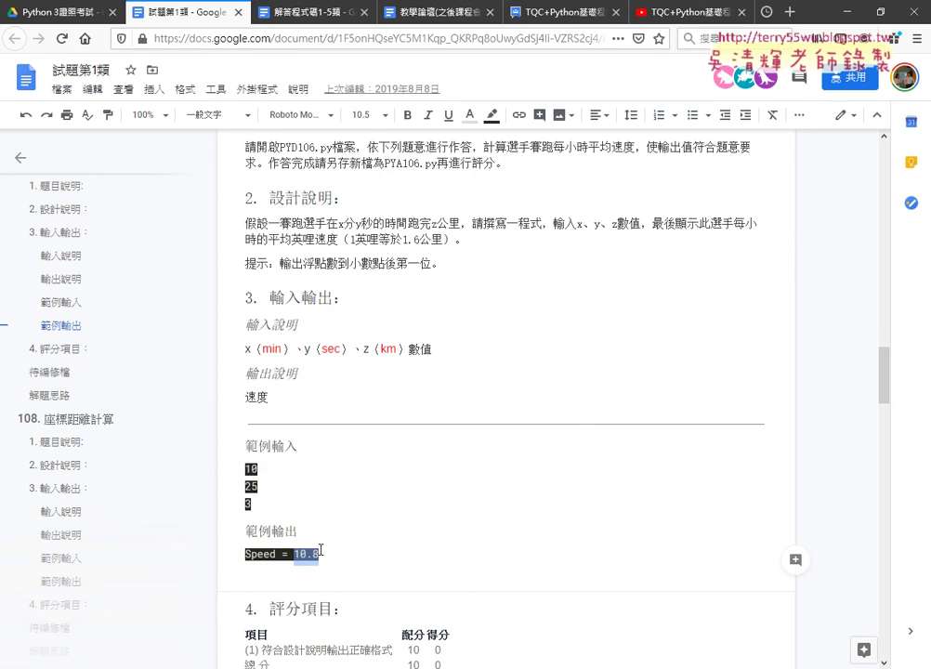
key("alt+Tab")
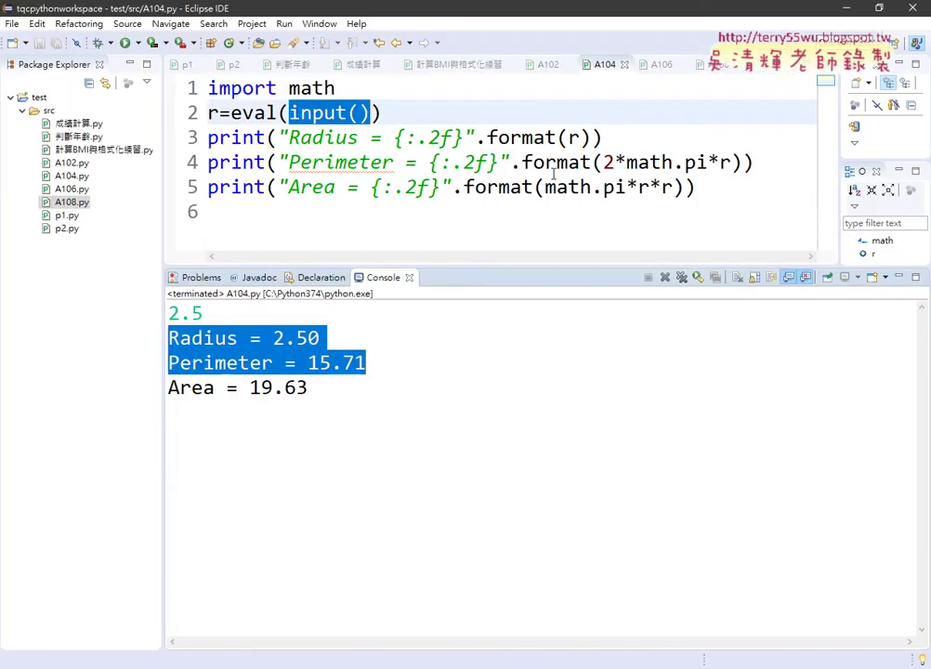
Run A106.py as a Python program and enlarge the console output area
left_click(659, 65)
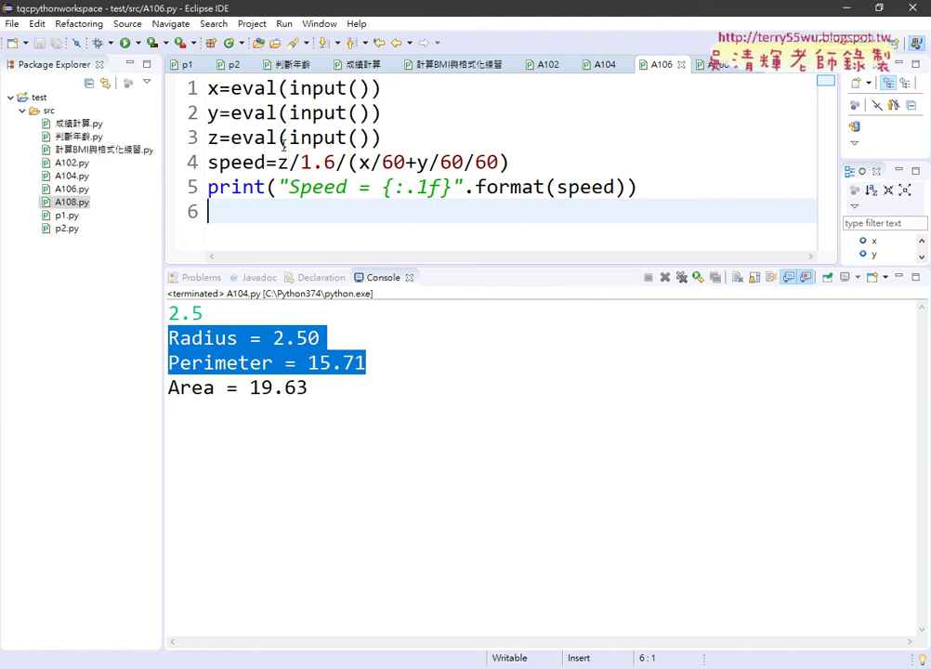
left_click(125, 43)
double_click(410, 181)
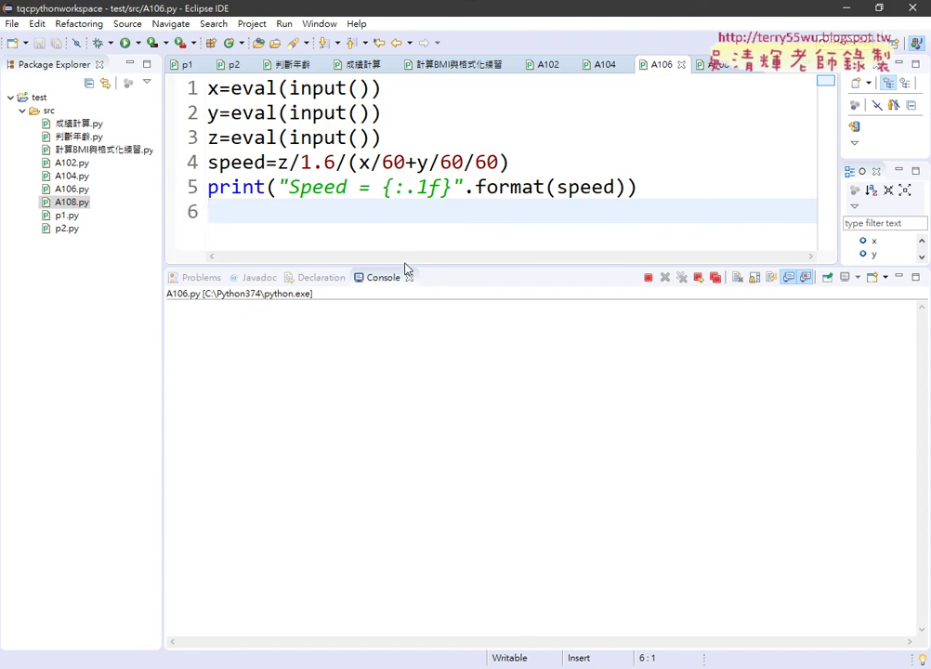
left_click_drag(406, 244, 406, 158)
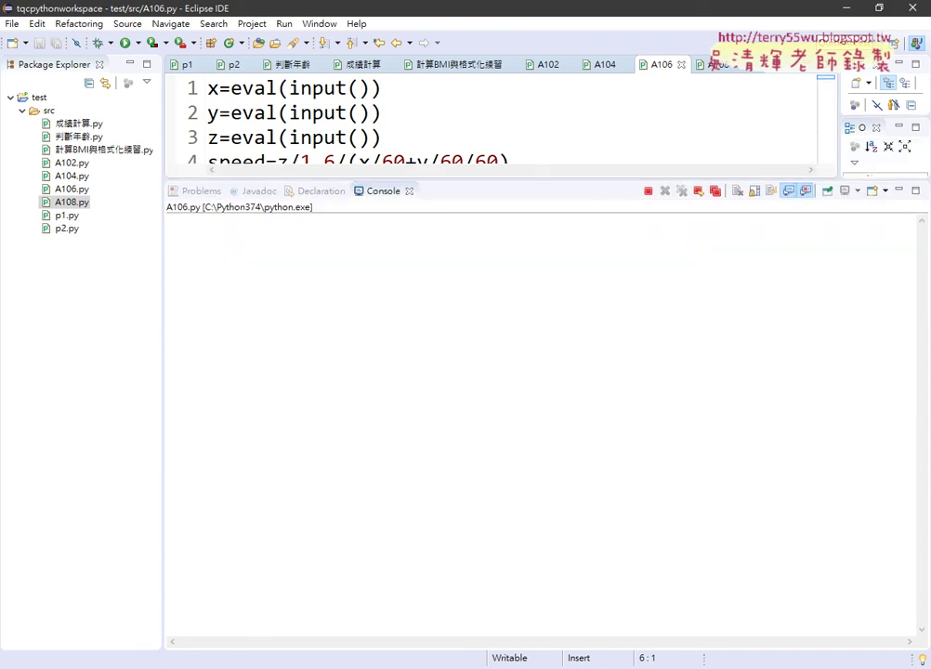
key("alt+Tab")
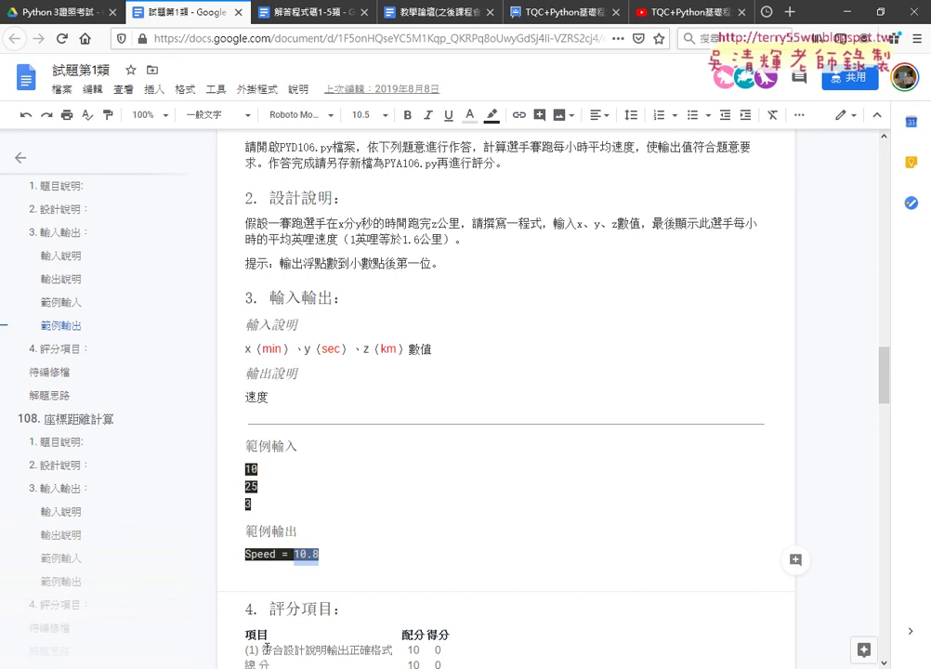
key("alt+Tab")
Enter the inputs 10, 25 and 3 to get Speed = 10.8
type("1")
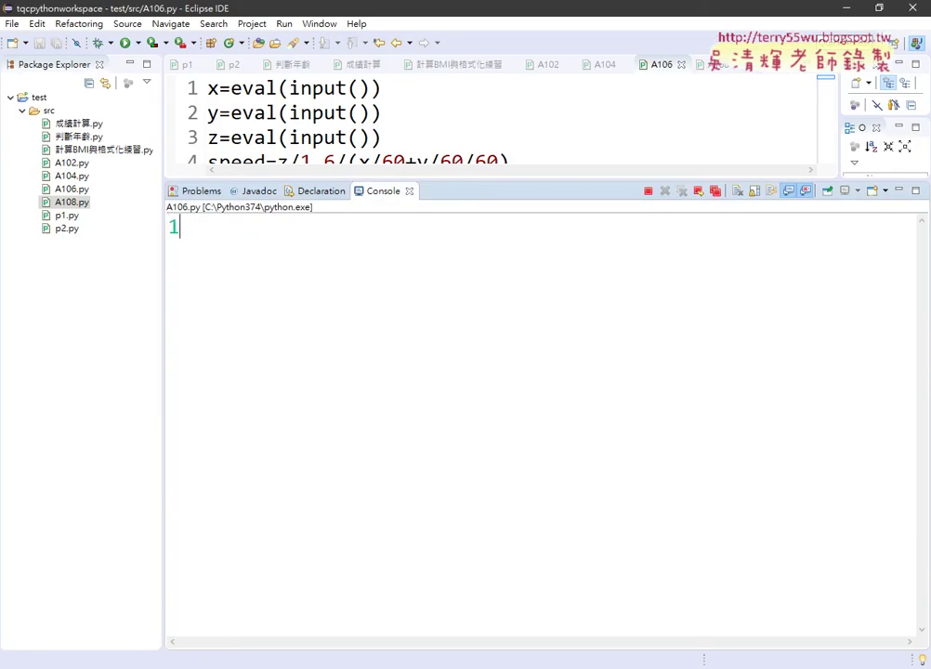
type("0")
key("Return")
type("25")
key("Return")
type("3")
key("Return")
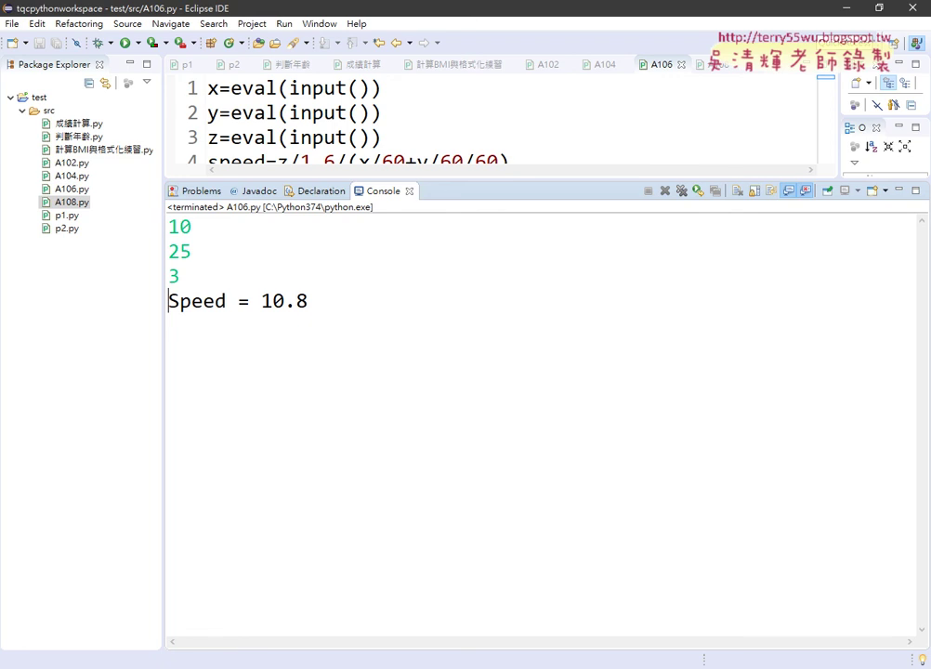
Bring back the Google Docs question and highlight the rule 1英哩等於1.6公里
mouse_move(195, 668)
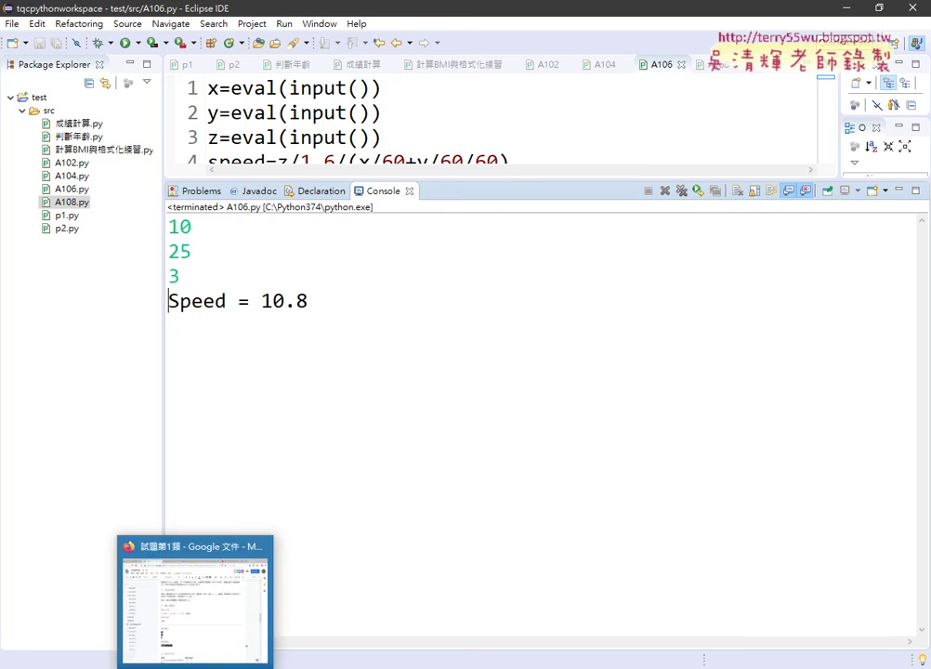
left_click(200, 644)
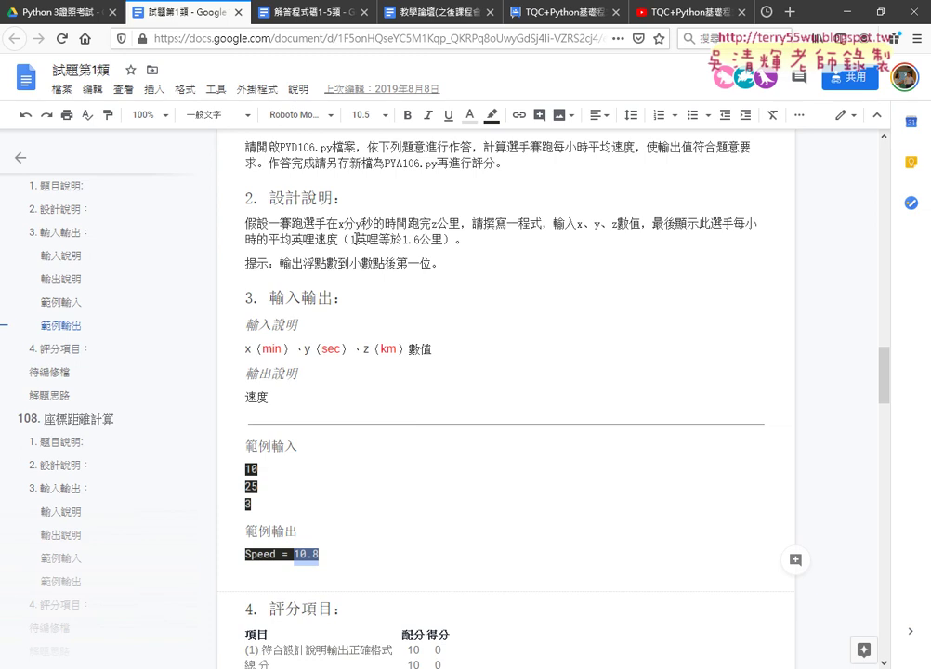
left_click_drag(350, 240, 446, 240)
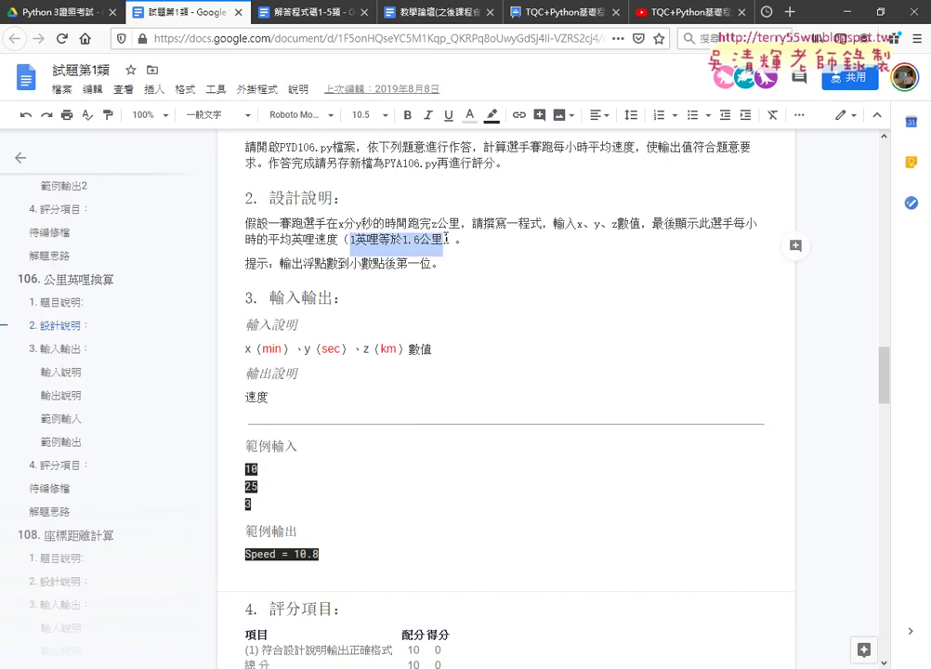